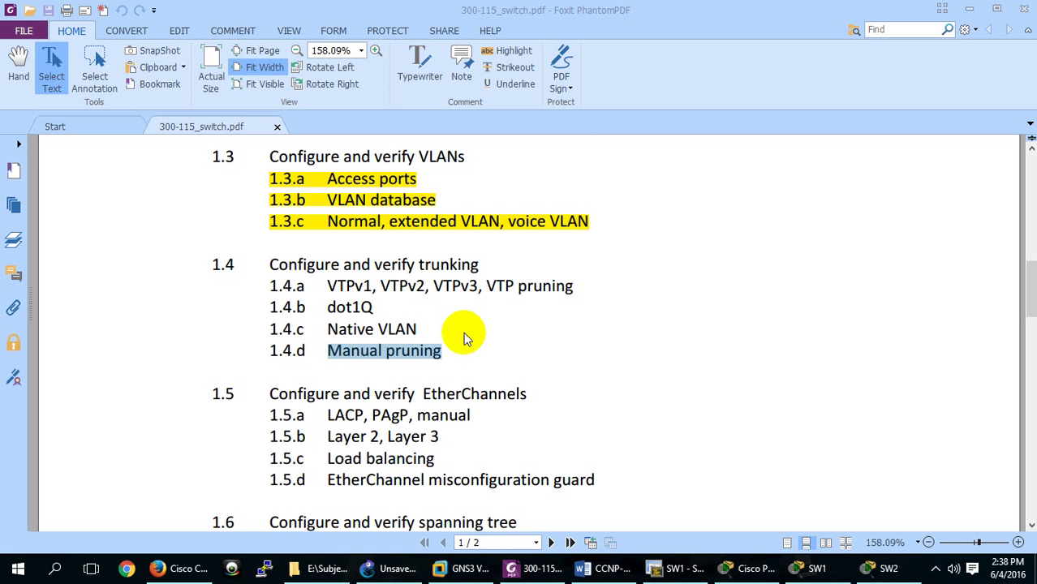
Minimize the exam topics PDF and bring up the CCNP-Switch-Notes Word document on manual pruning
click(968, 8)
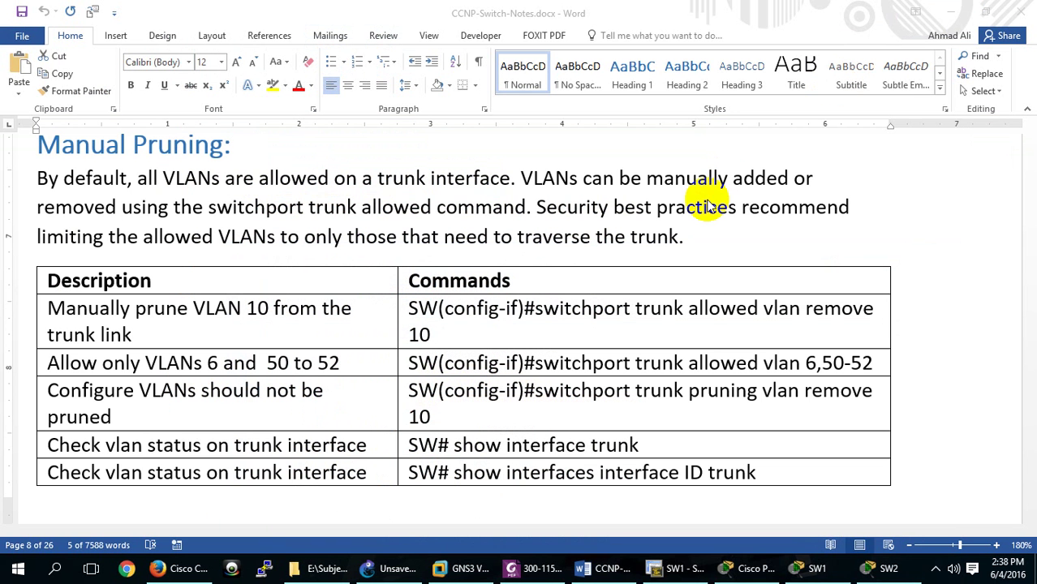
click(696, 570)
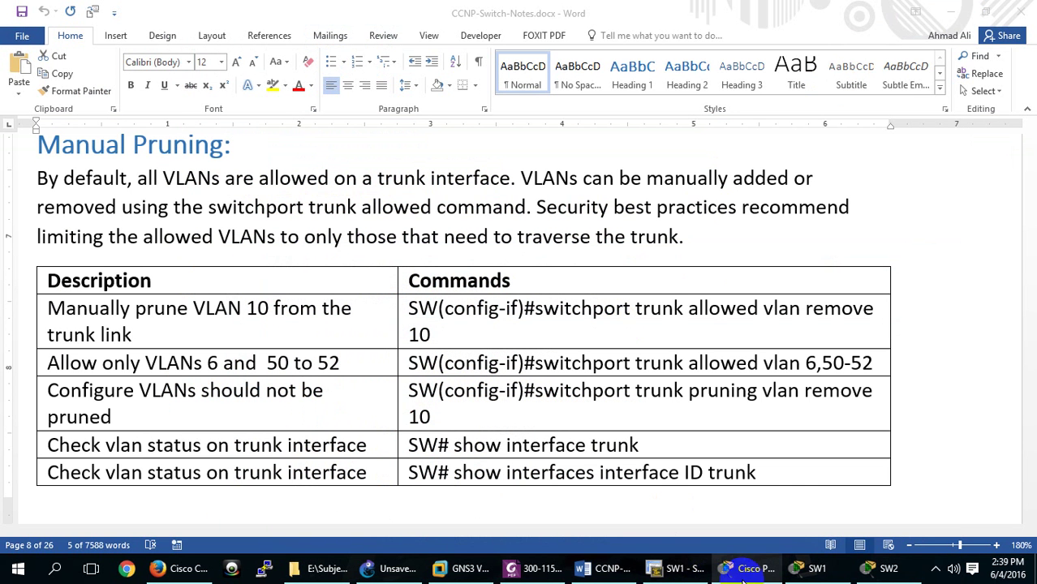
Open SW1's command line from the network topology and maximize it
click(744, 568)
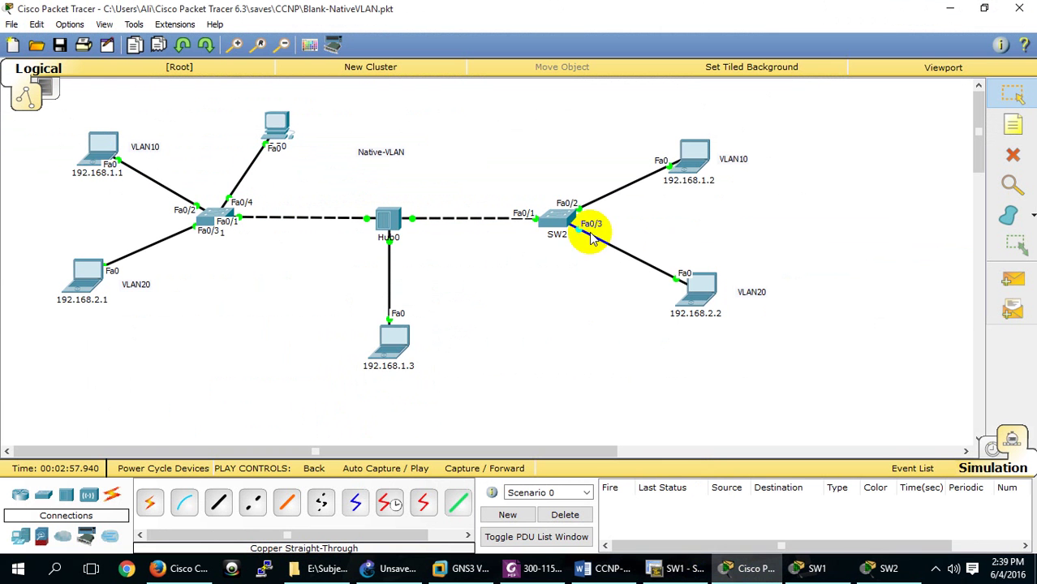
click(212, 216)
click(712, 98)
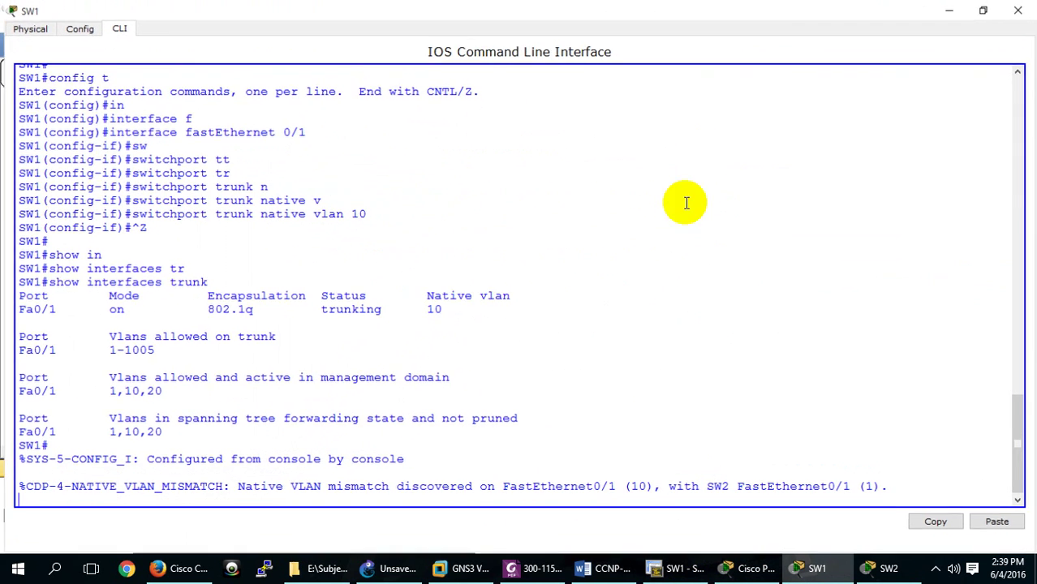
Run show interfaces trunk on SW1, noting VLANs 10 and 20 active, then bring up SW2's console
key(Return)
key(Return)
key(Return)
key(Return)
key(Return)
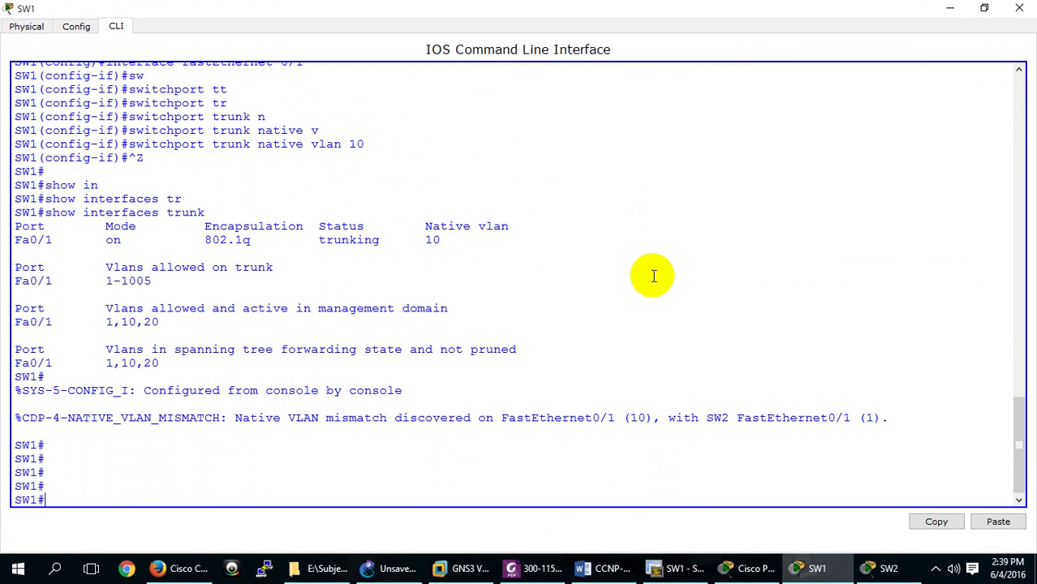
text(show in)
key(Tab)
text(tr)
key(Tab)
key(Return)
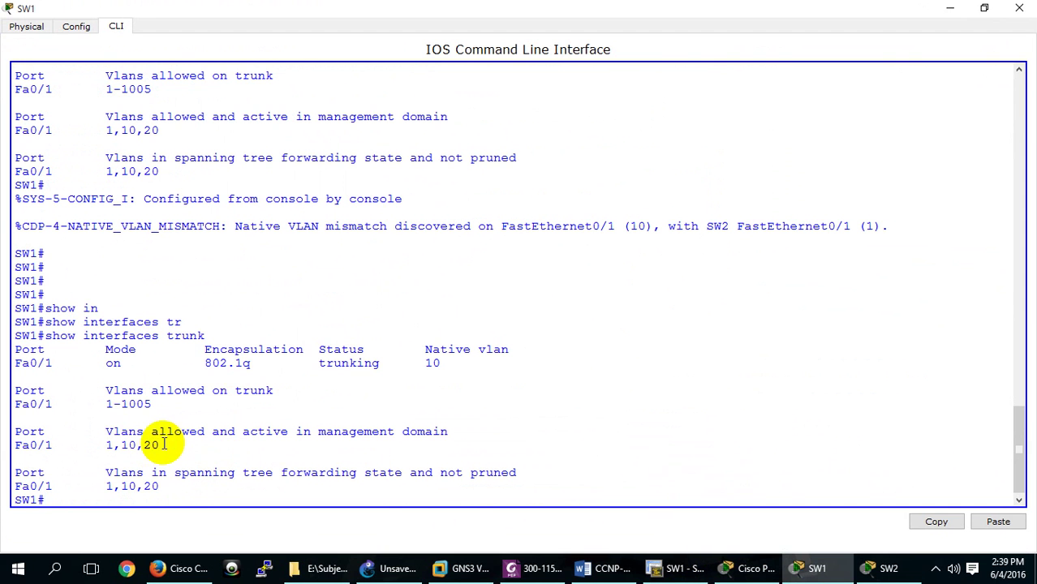
drag(159, 445, 115, 446)
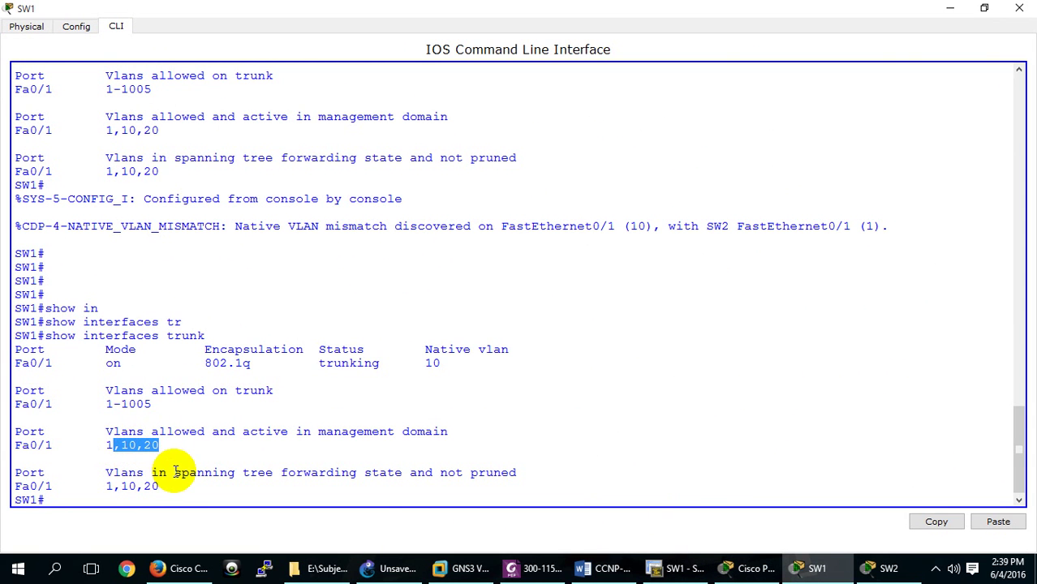
click(889, 568)
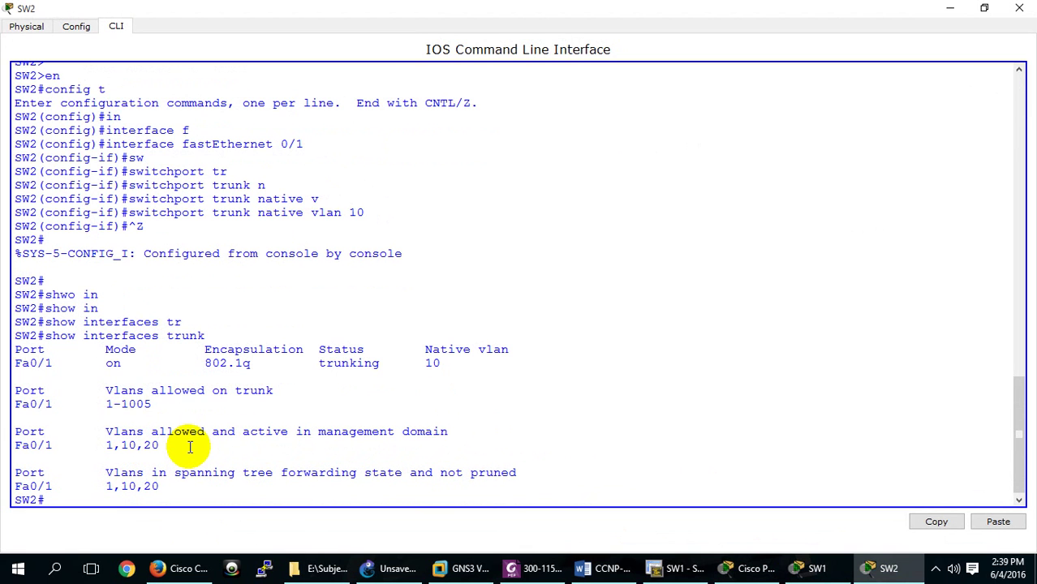
On SW2, enter global configuration mode and select interface FastEthernet 0/1
scroll(189, 447, down, 1)
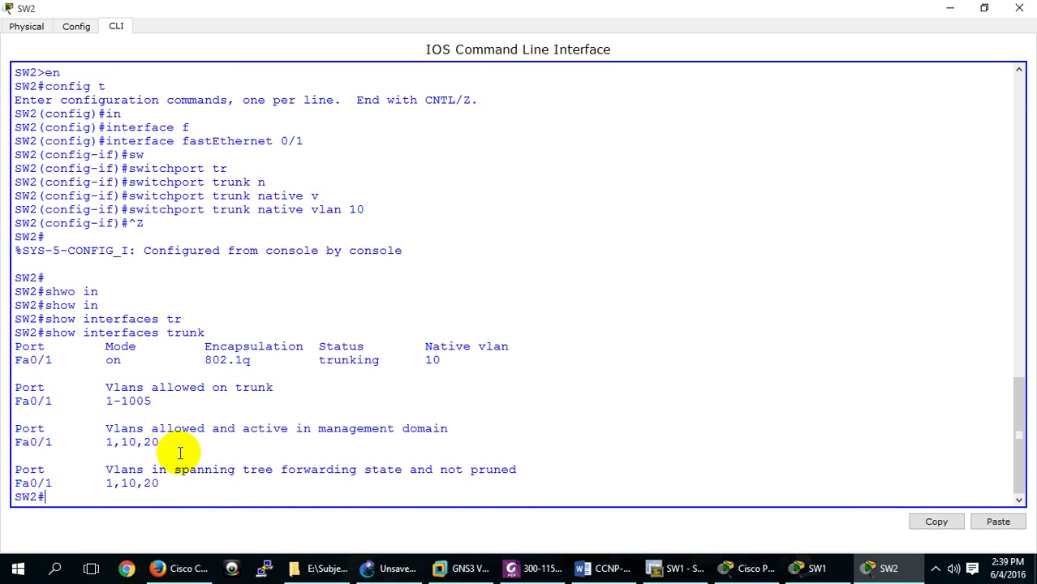
text(config t)
key(Return)
text(in)
key(Tab)
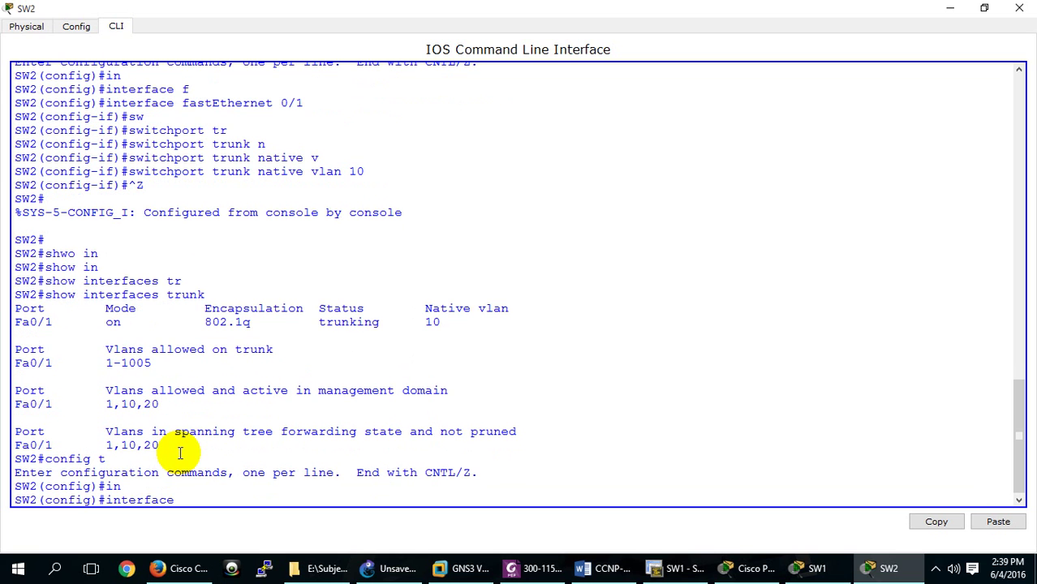
text(tr)
key(BackSpace)
key(BackSpace)
text(f)
key(Tab)
text(0/1)
key(Return)
Set Fa0/1's trunk allowed VLAN list to none and exit to the privileged prompt
text(sw)
key(Tab)
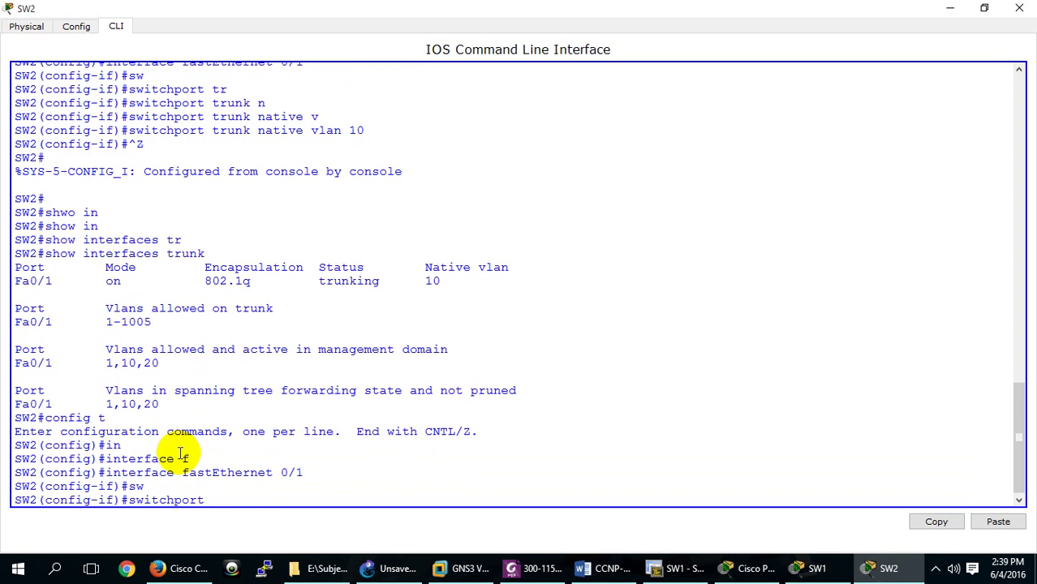
text(tr)
key(Tab)
text(?)
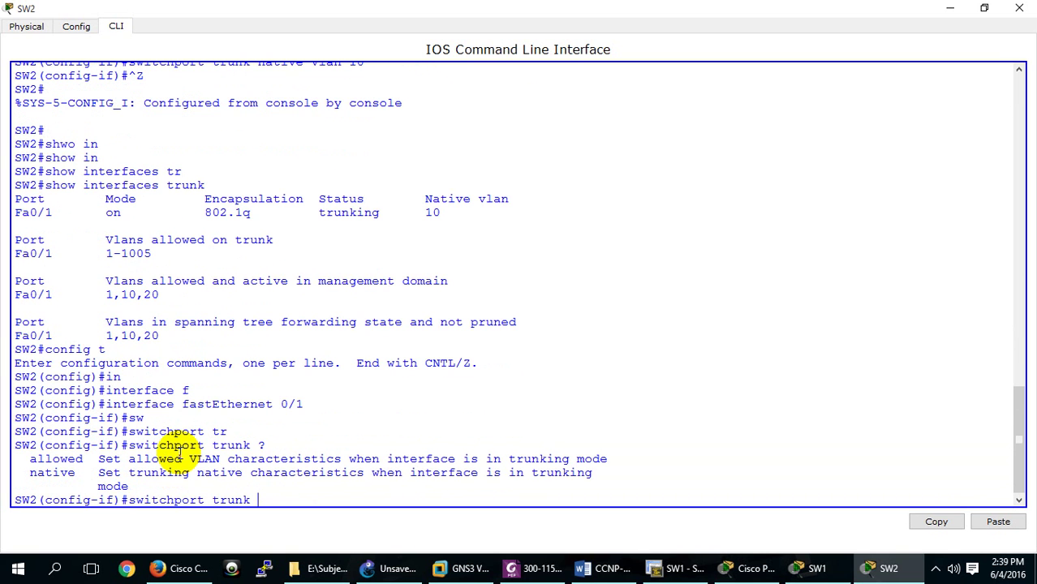
text(a)
key(Tab)
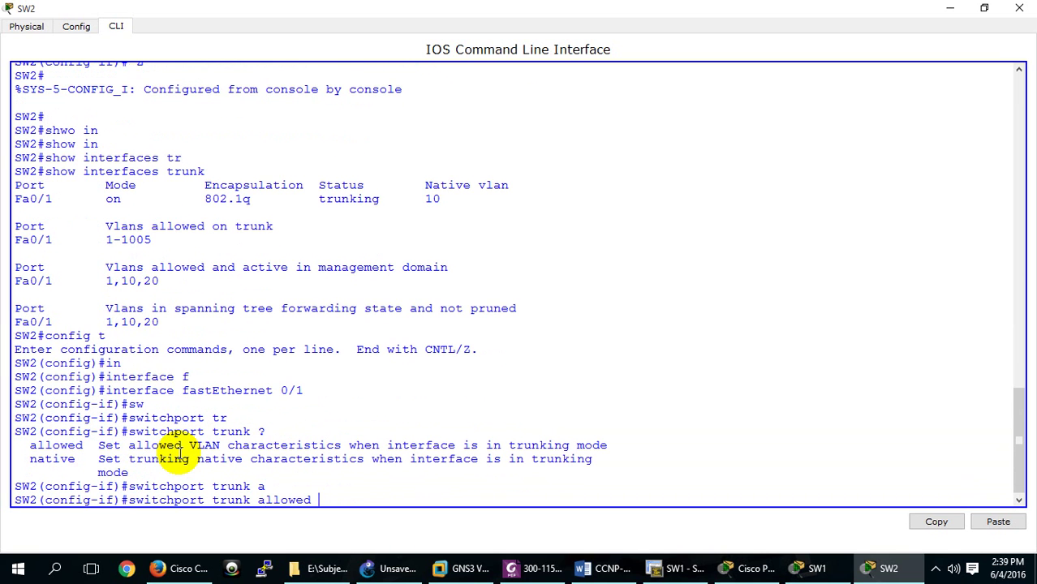
text(?)
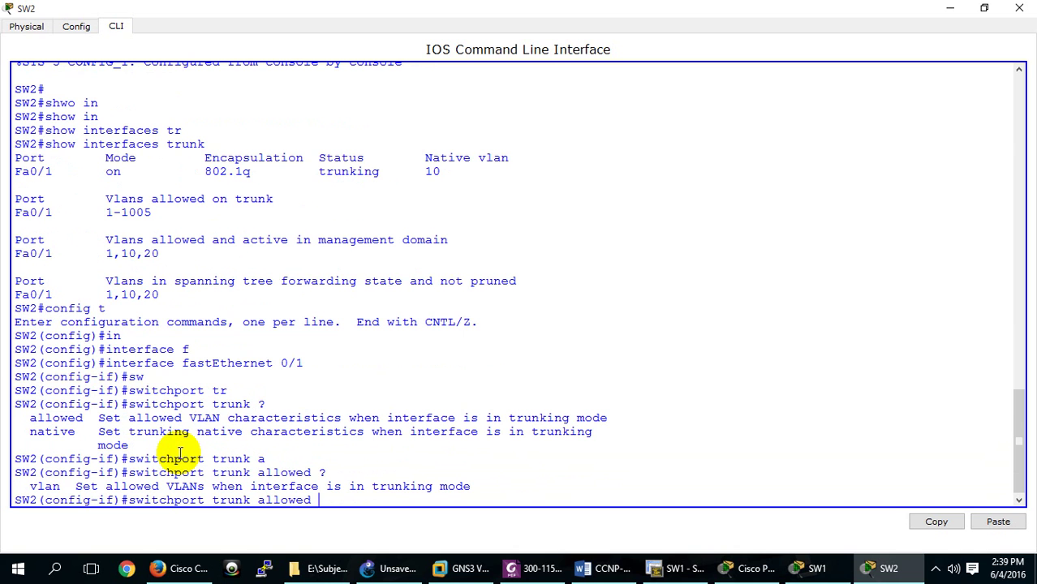
text(v)
key(Tab)
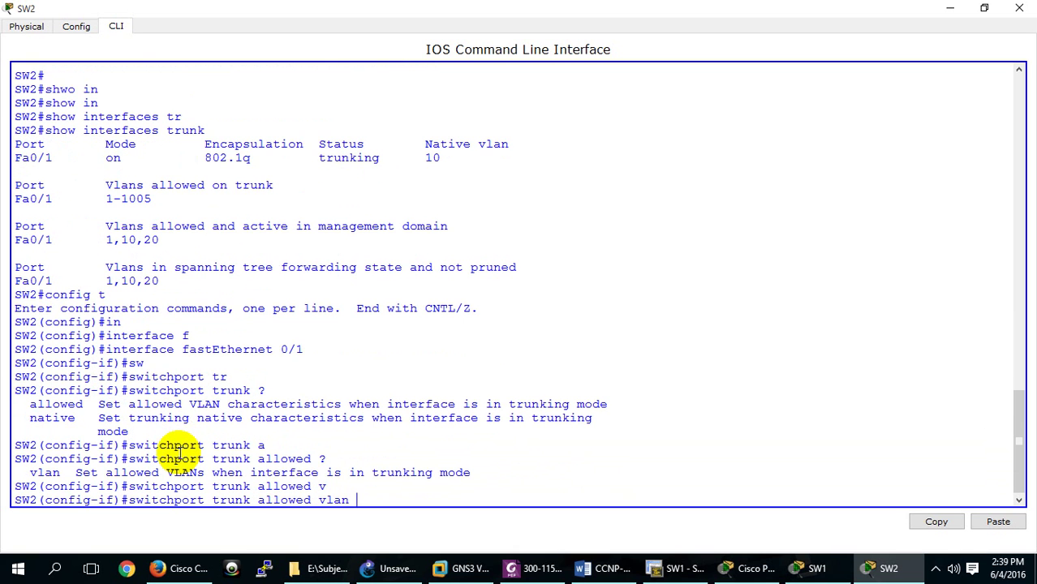
text(?)
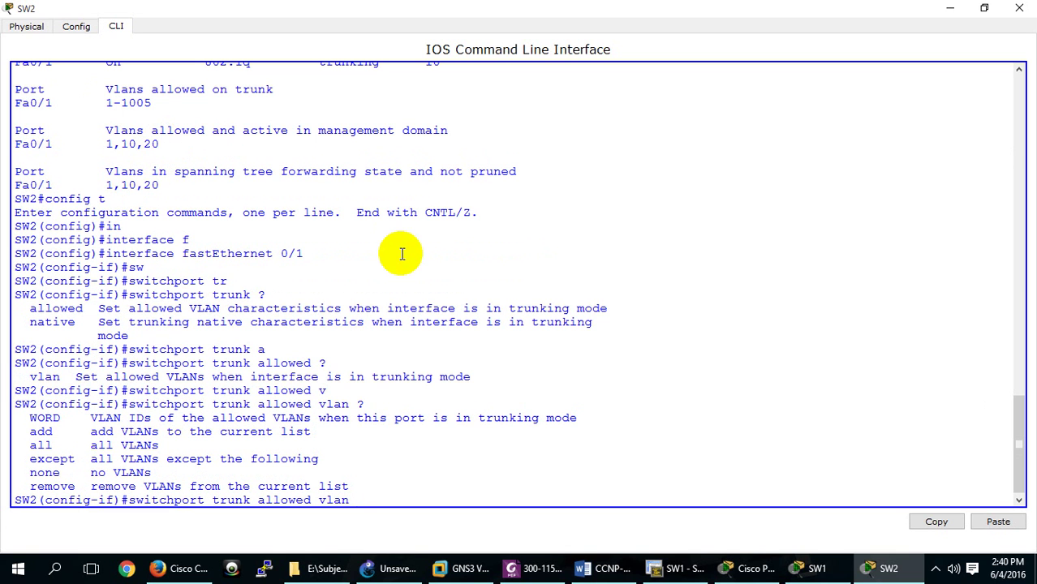
text(no)
key(Tab)
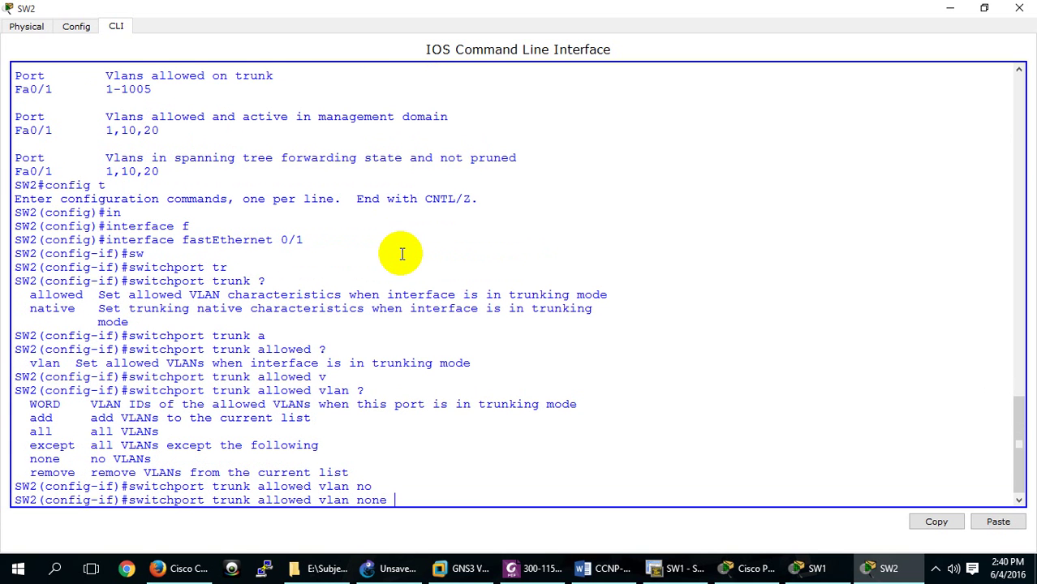
key(Return)
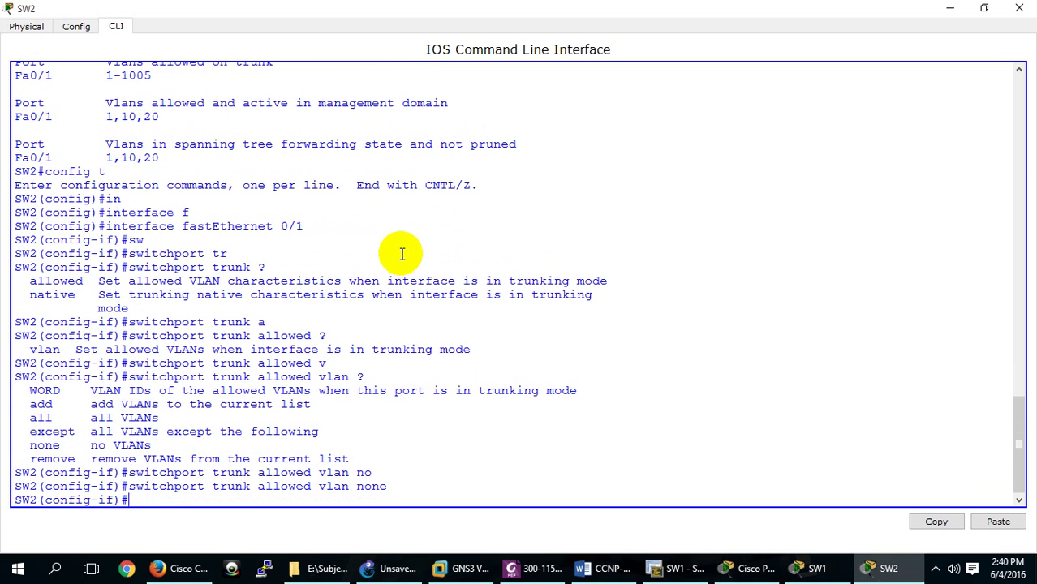
key(ctrl+z)
Run show interfaces trunk on SW2 to confirm Fa0/1 allows none, then return to the topology
text(show interfaces trunk)
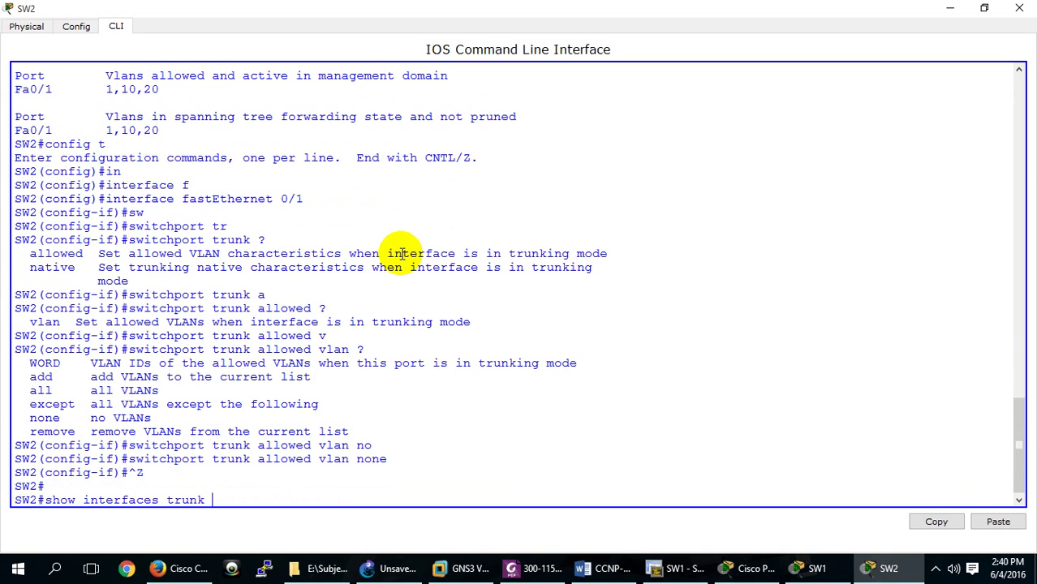
key(Return)
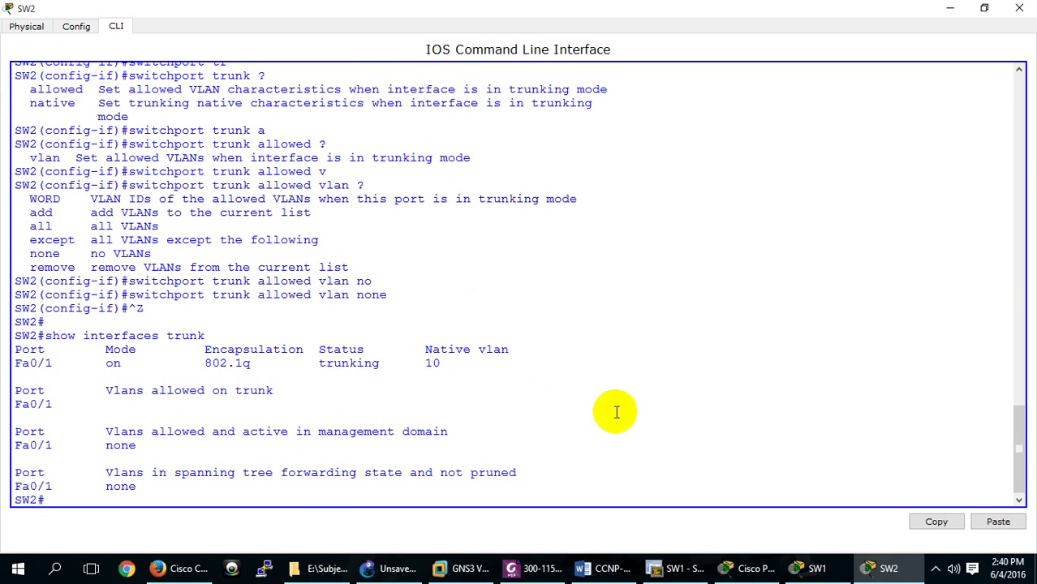
click(811, 568)
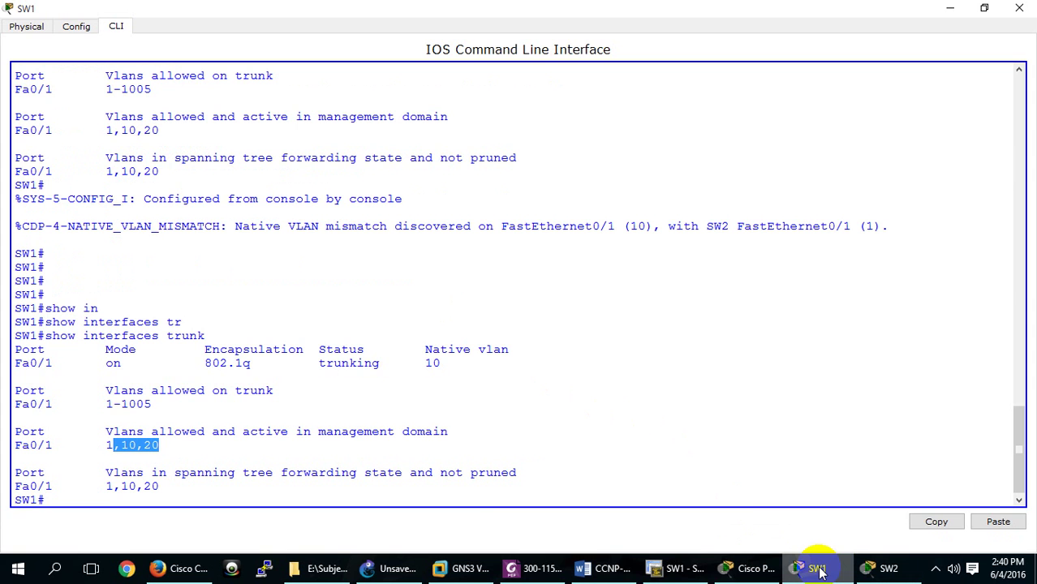
click(740, 568)
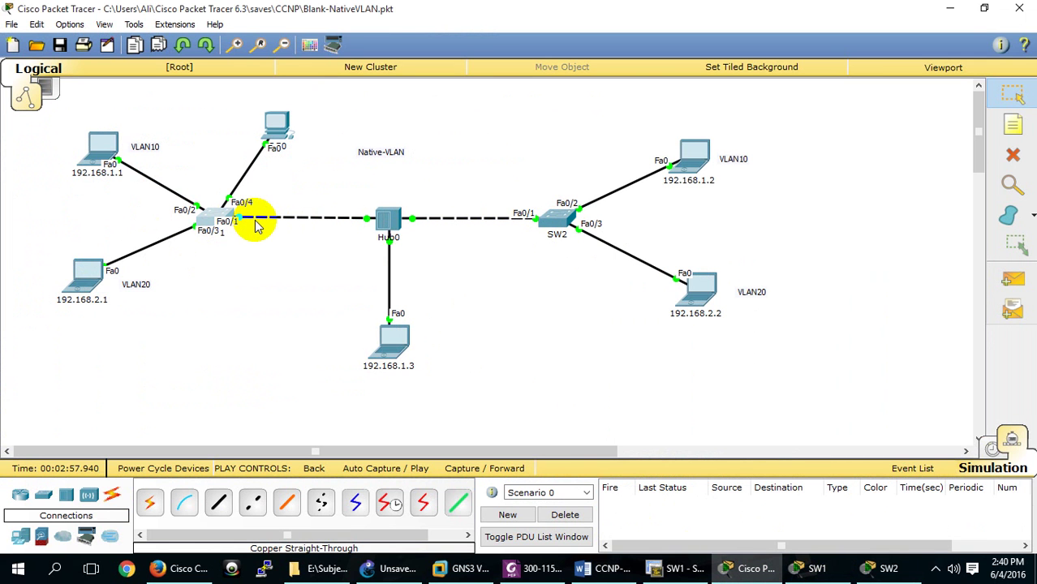
Review SW2's trunk output, highlighting none in the forwarding VLAN list
click(886, 568)
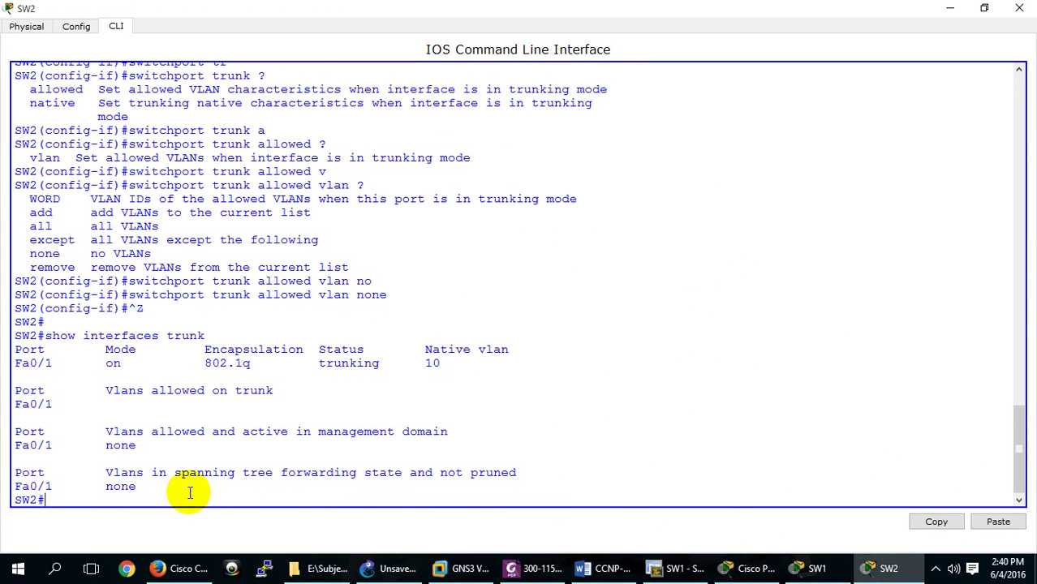
drag(135, 487, 106, 487)
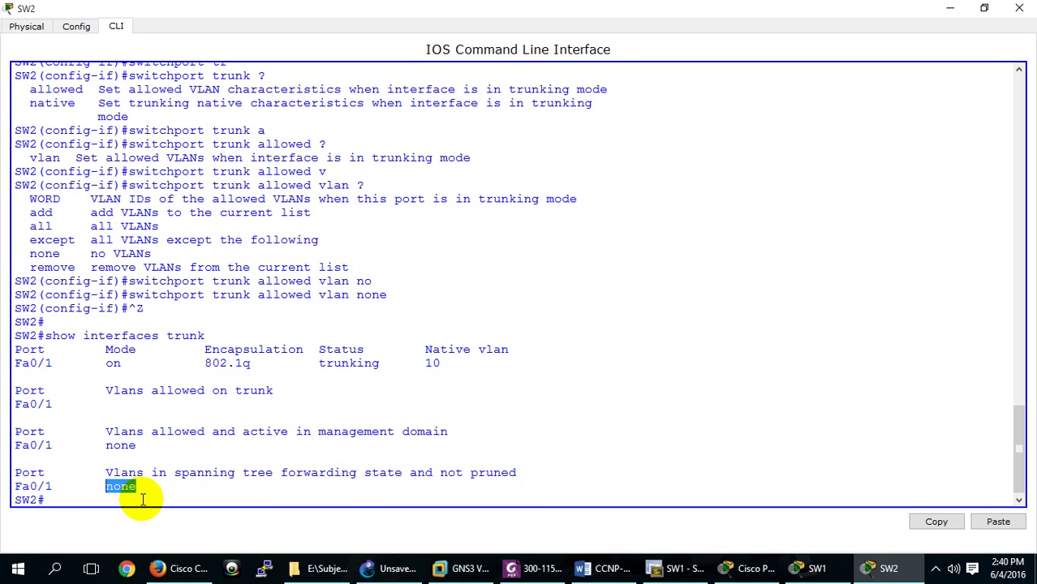
click(140, 503)
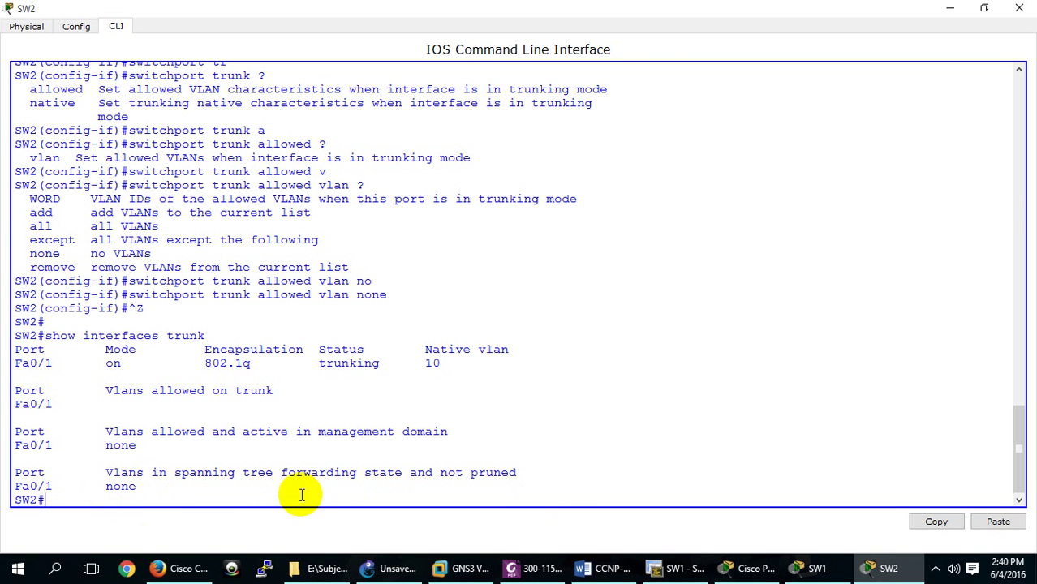
Add a simple PDU from 192.168.2.1 to 192.168.1.2, then return to SW2's console
click(743, 568)
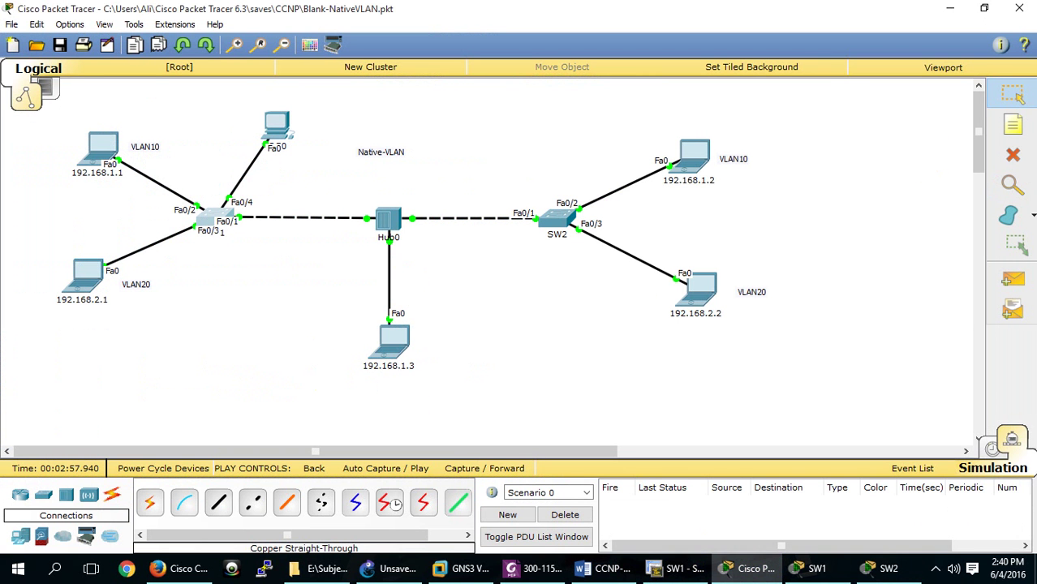
click(1011, 279)
click(89, 271)
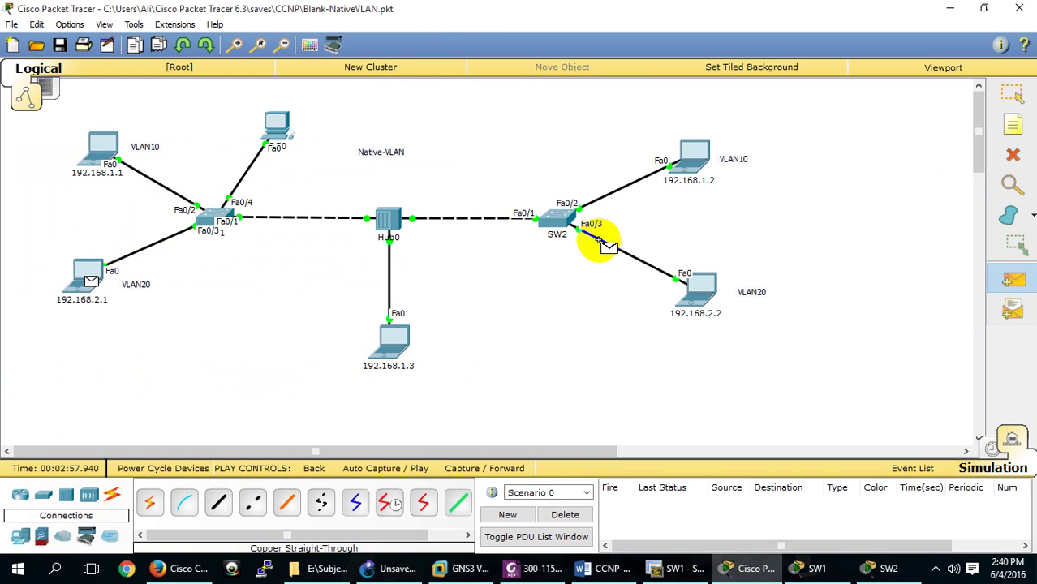
click(690, 155)
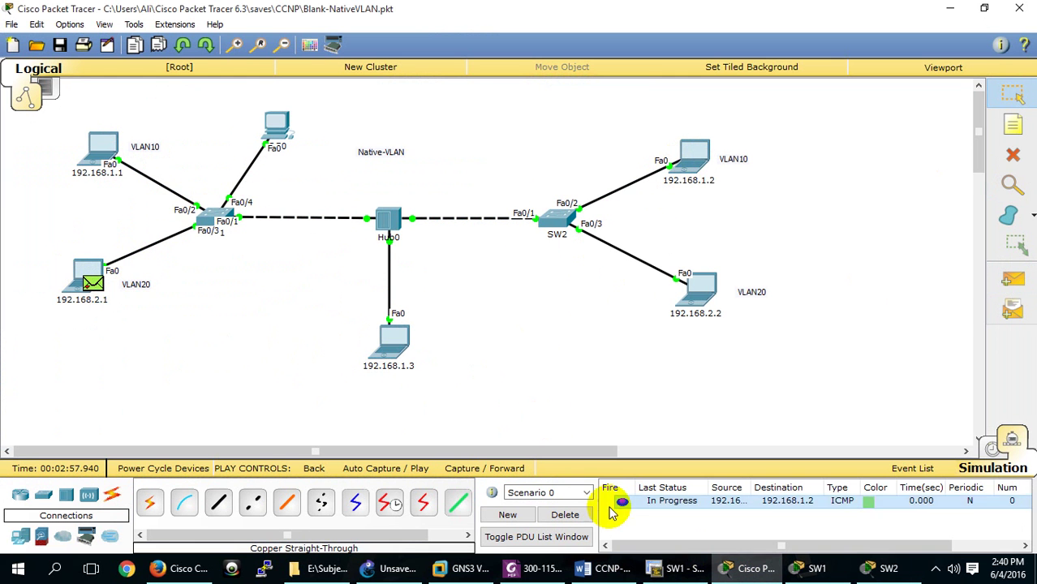
click(738, 568)
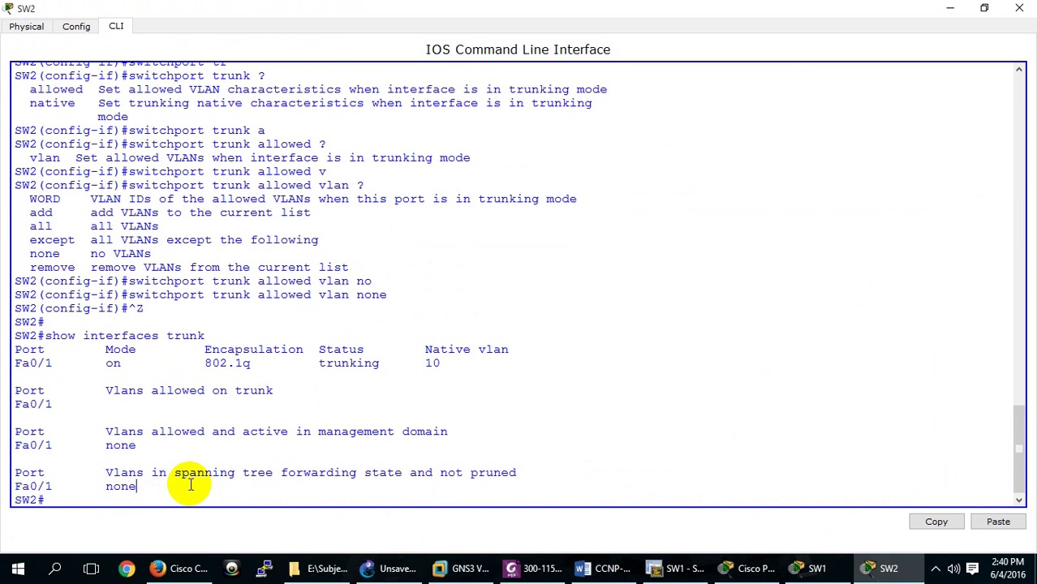
Recall the Fa0/1 commands, change the trunk's allowed VLANs to all, and exit configuration
text(config t)
key(Return)
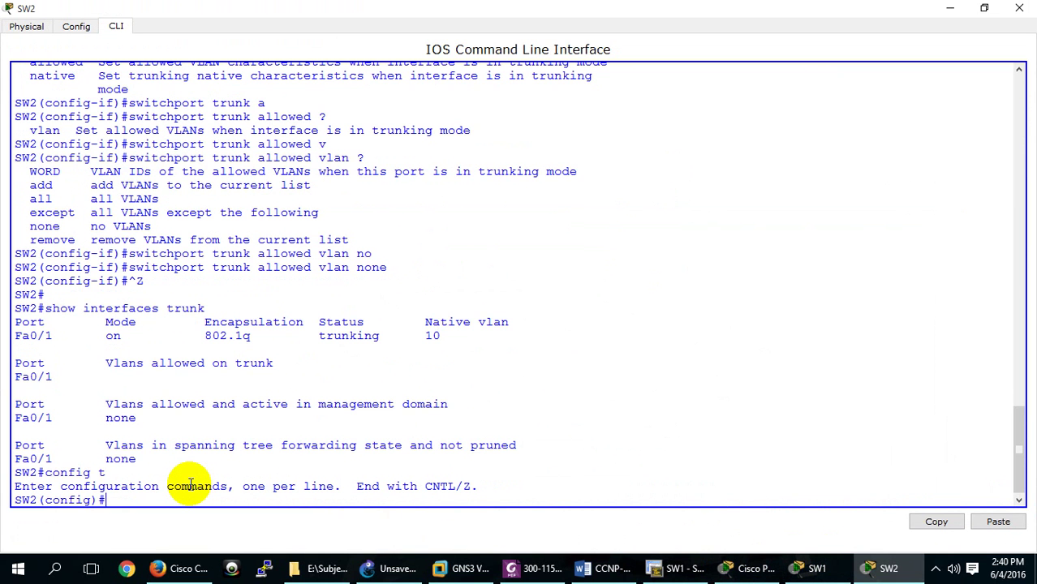
key(Up)
key(Up)
key(Return)
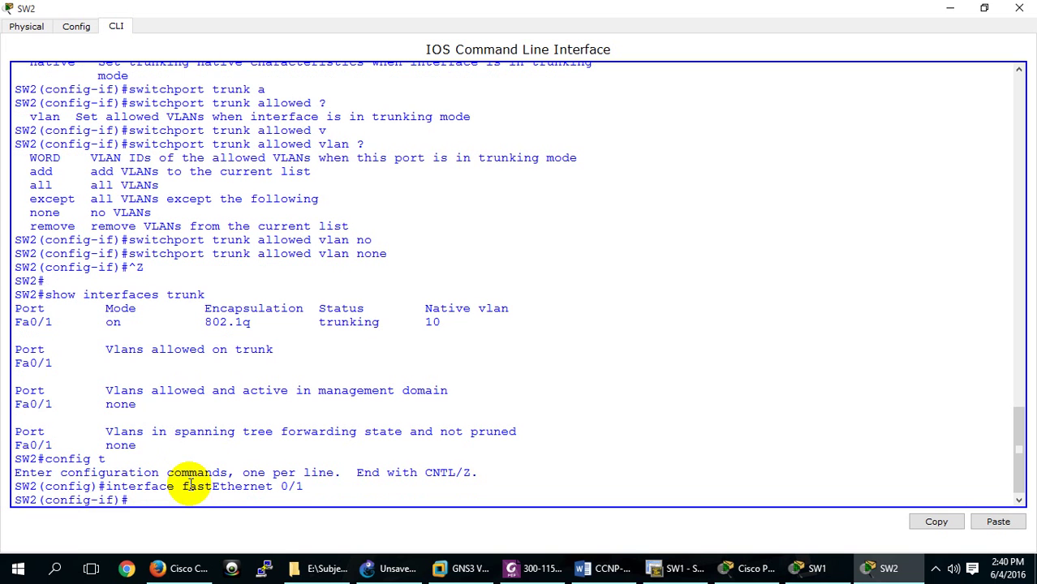
key(Up)
key(Up)
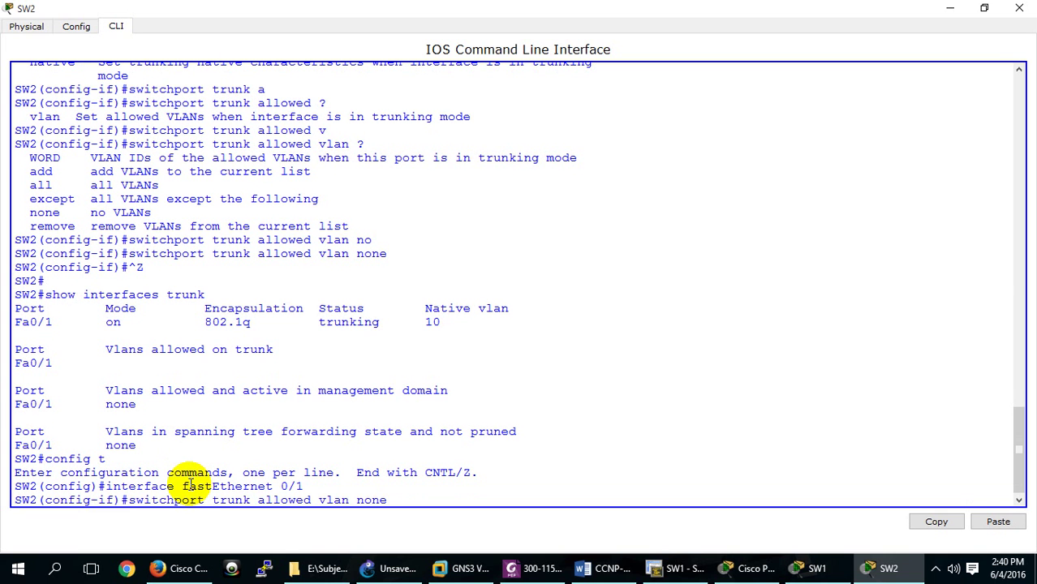
key(BackSpace)
key(BackSpace)
key(BackSpace)
key(BackSpace)
key(BackSpace)
text(al)
key(Return)
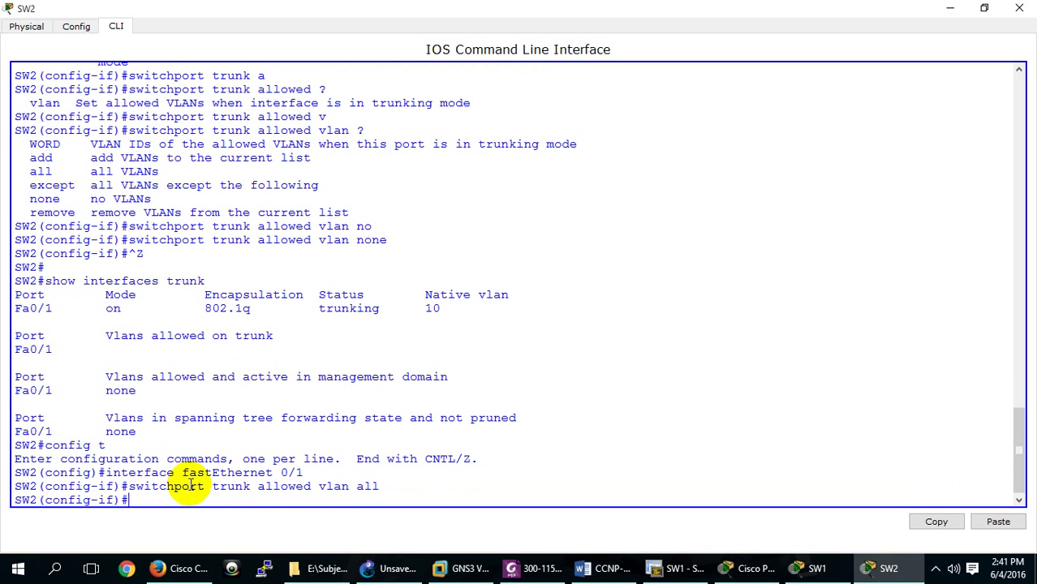
key(ctrl+z)
Step through SW2's command history toward the trunk status check
key(Return)
key(Up)
key(Up)
key(Down)
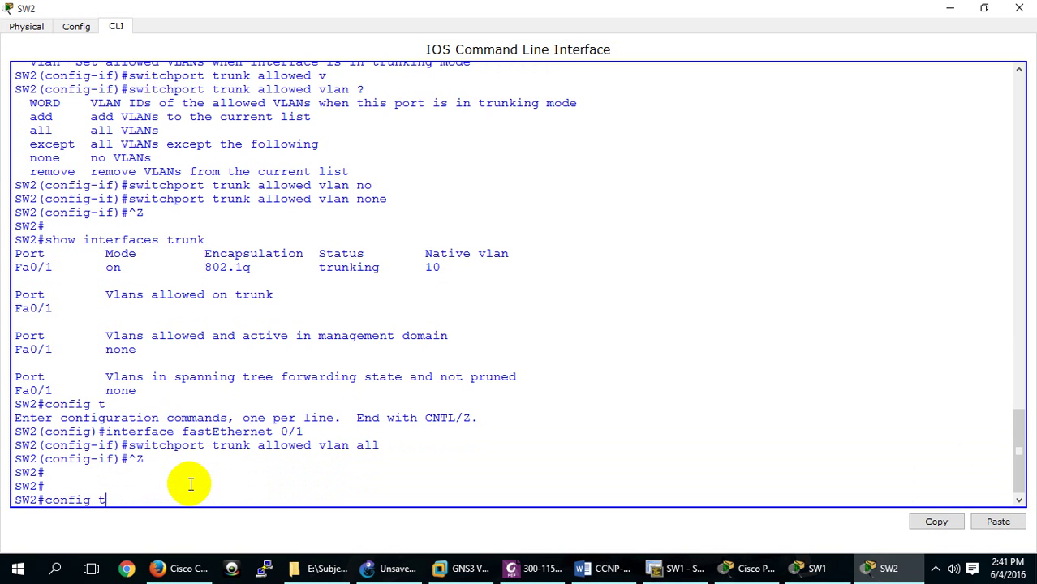
Run show interfaces trunk on SW2 several times, showing Fa0/1 allowing VLANs 1-1005
key(Up)
key(Return)
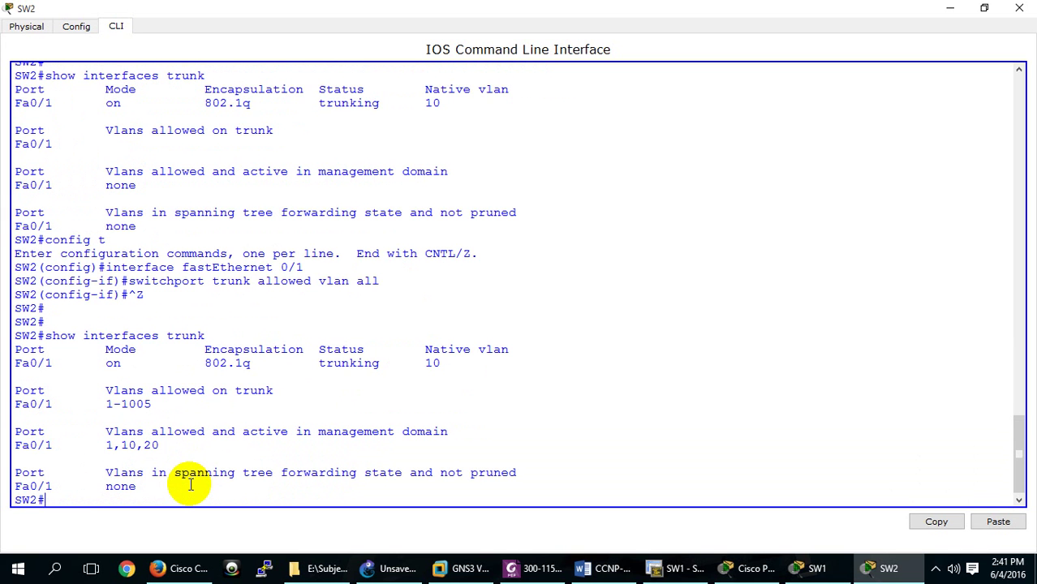
key(Up)
key(Return)
Repeatedly recall and clear the trunk status check from command history without running it
key(Up)
key(Return)
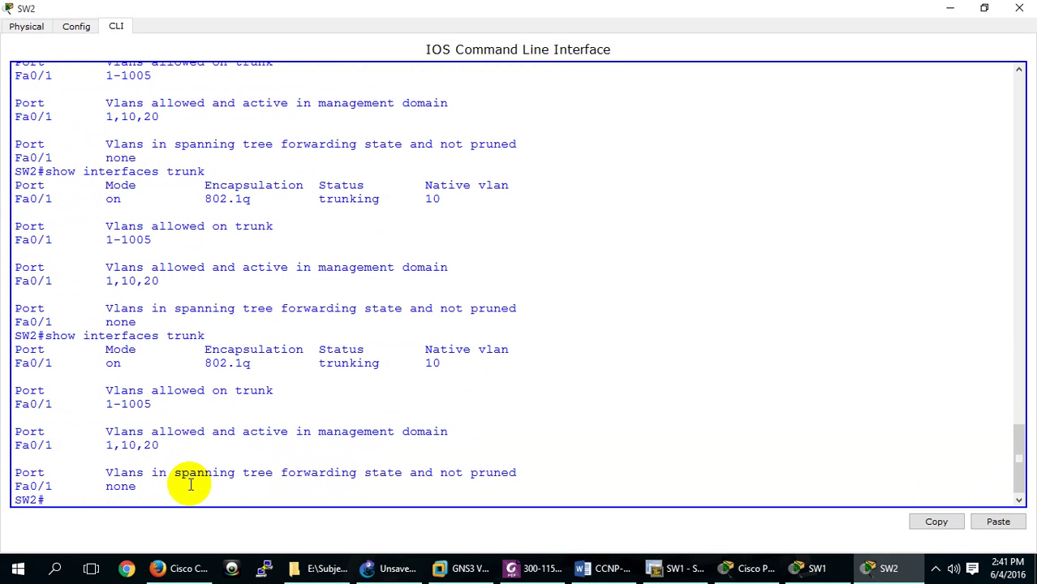
key(Up)
key(Down)
key(Up)
key(Down)
key(Up)
key(Down)
key(Up)
key(Down)
key(Up)
key(Down)
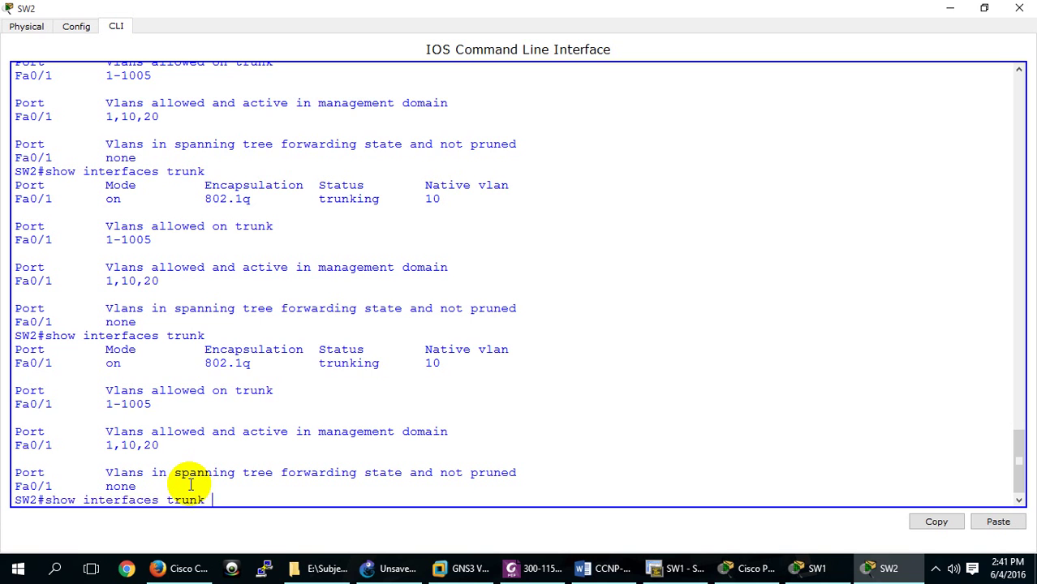
key(Up)
key(Down)
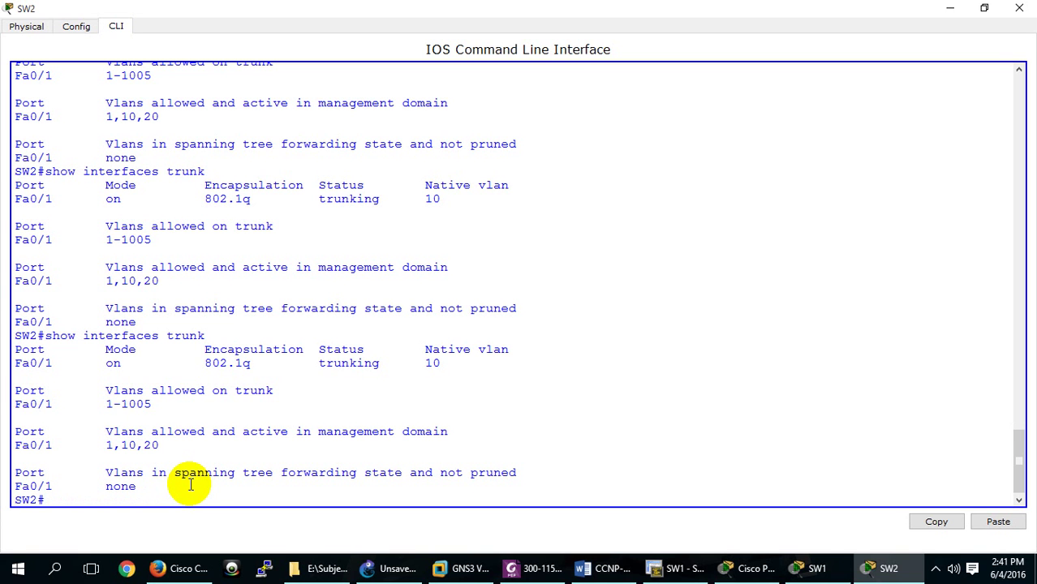
key(Up)
key(Down)
key(Up)
key(Down)
key(Up)
key(Down)
key(Up)
key(Down)
key(Up)
key(Down)
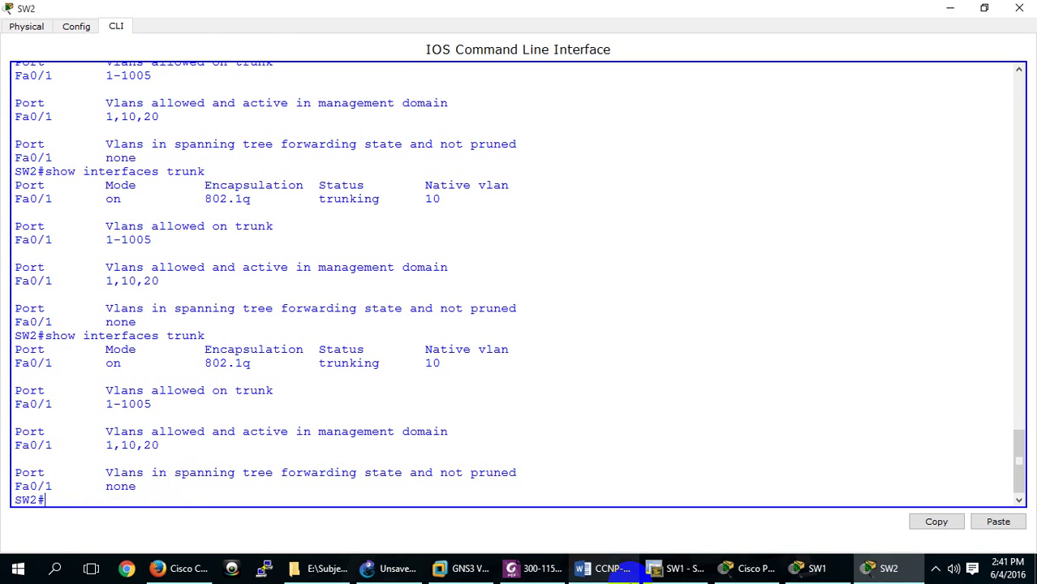
Switch the simulation to realtime mode and return to SW2's console
click(750, 568)
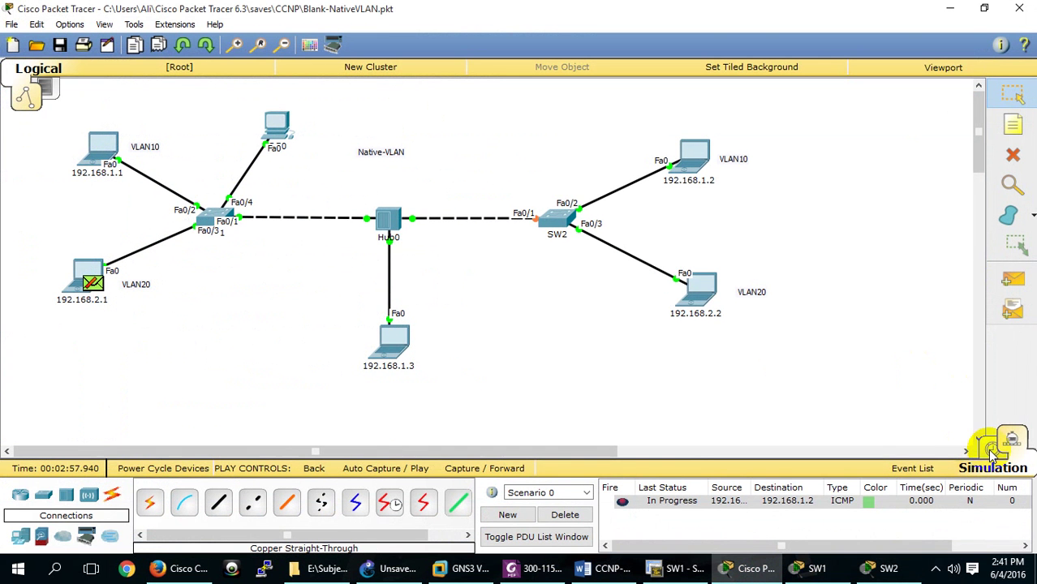
click(992, 444)
click(750, 572)
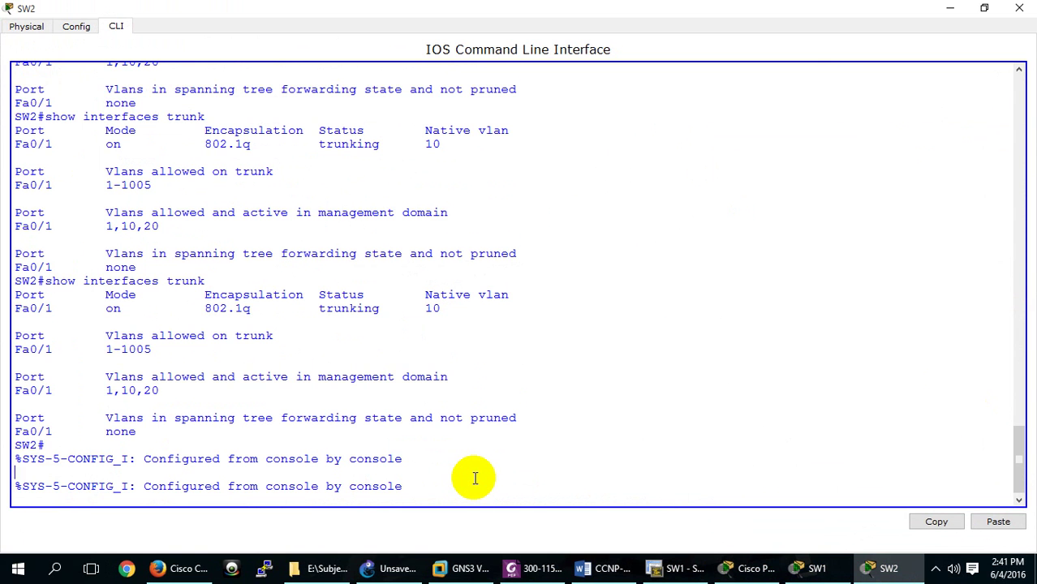
Rerun show interfaces trunk on SW2 several times from command history
key(Return)
key(Return)
key(Return)
key(Return)
key(Up)
key(Return)
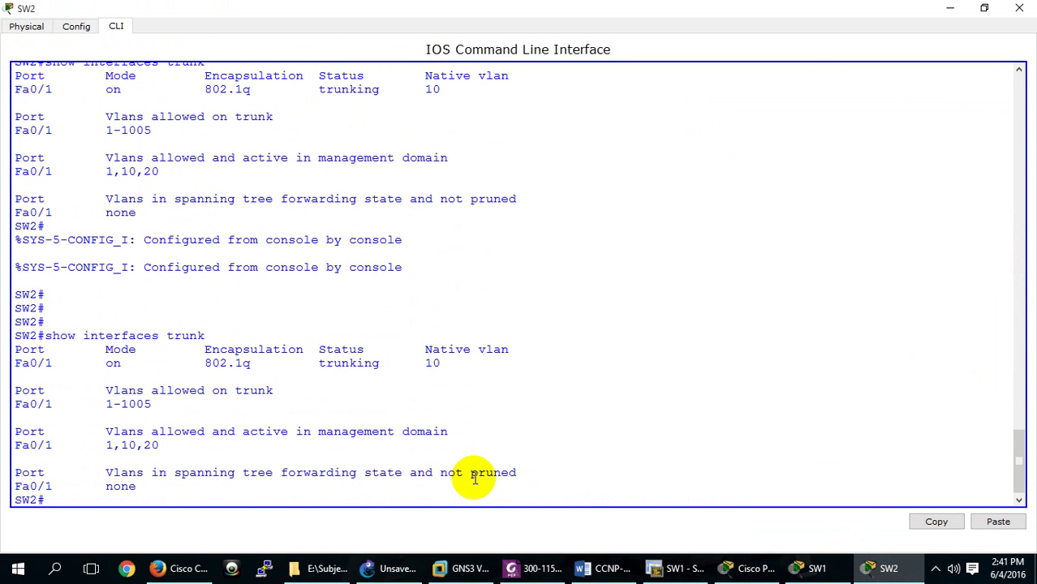
key(Up)
key(Return)
key(Up)
Run show spanning-tree vlan 1 several times to watch Fa0/1 in the learning state
key(Return)
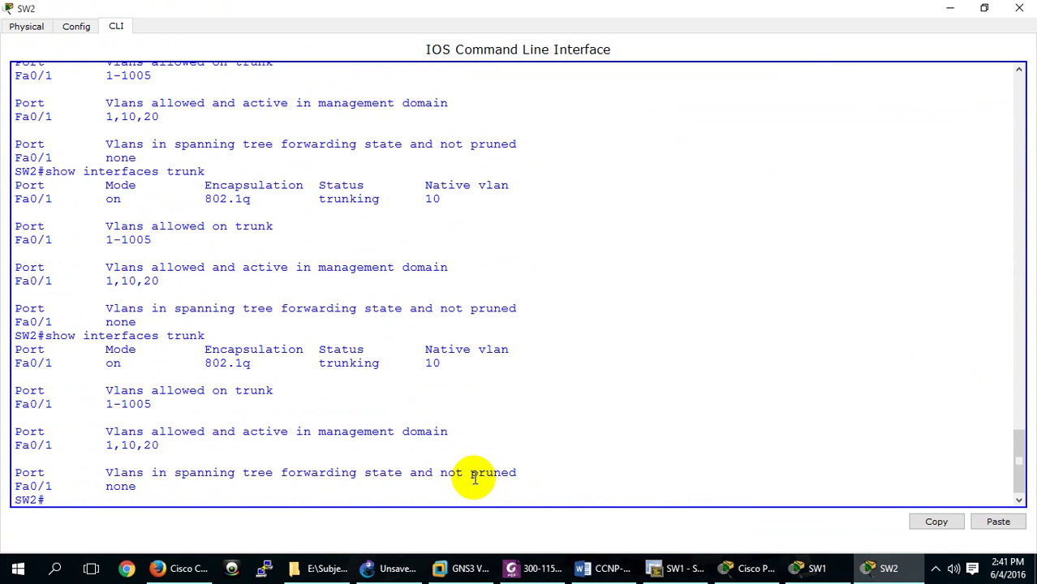
key(Up)
key(Down)
text(show sp)
key(Tab)
text(v)
key(Tab)
key(Return)
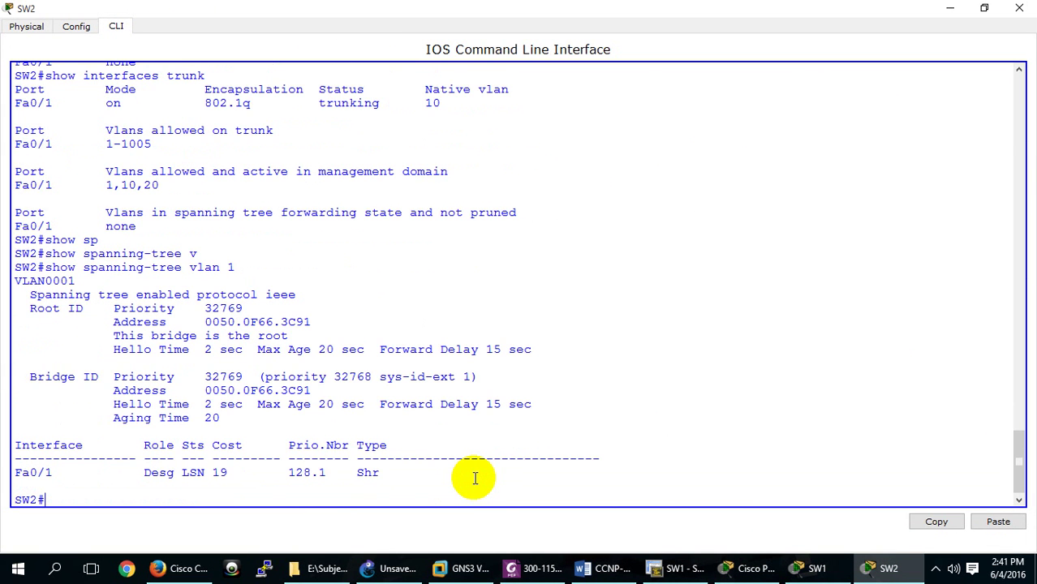
key(Up)
key(Return)
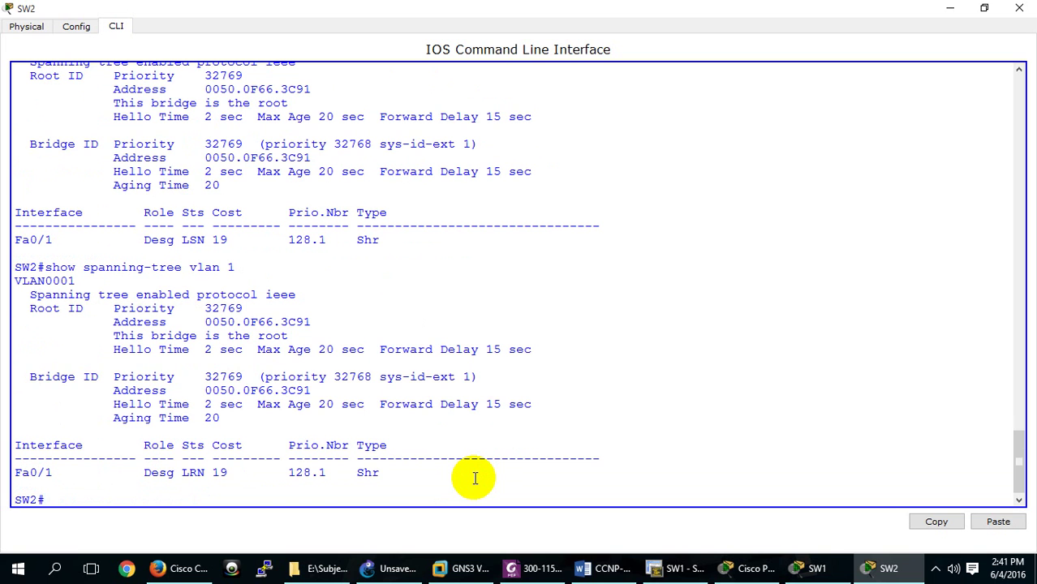
key(Up)
key(Return)
key(Up)
Recheck show interfaces trunk until VLANs 1, 10 and 20 show forwarding on Fa0/1
key(Up)
key(Return)
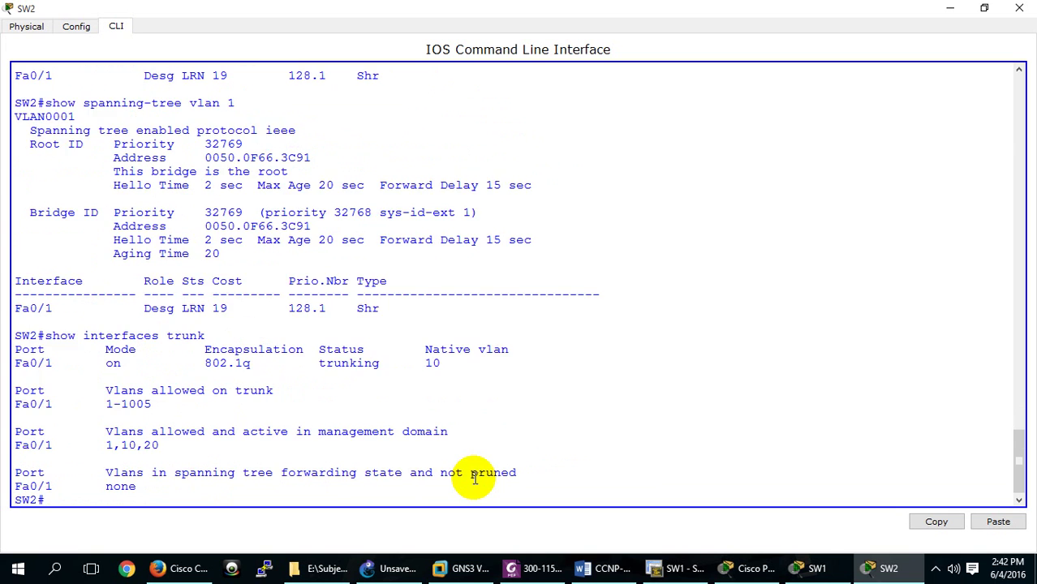
key(Up)
key(Return)
key(Up)
key(Return)
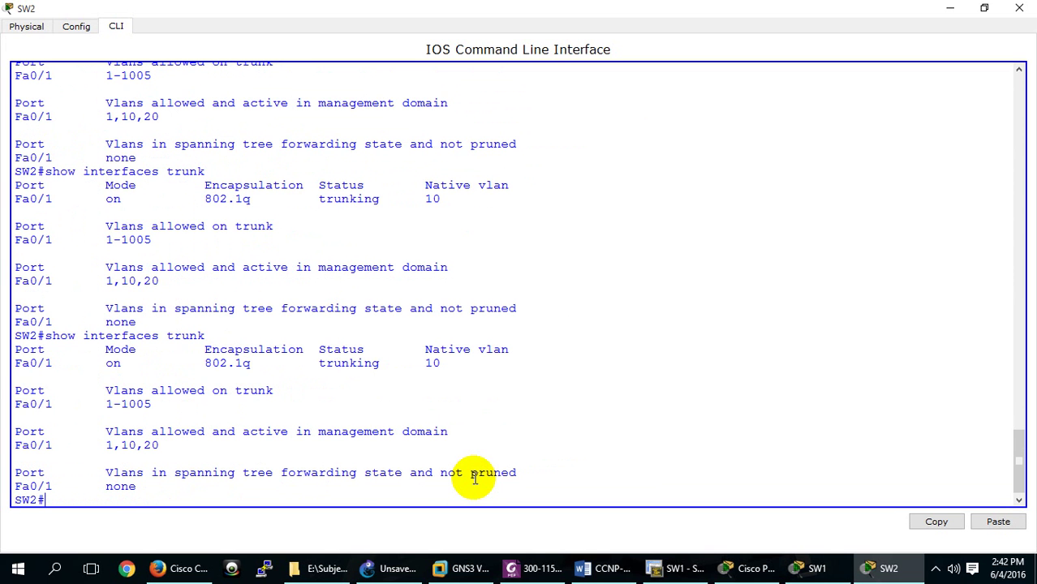
key(Up)
key(Return)
On SW2, enter global configuration and then interface FastEthernet 0/1
key(Return)
text(config t)
key(Return)
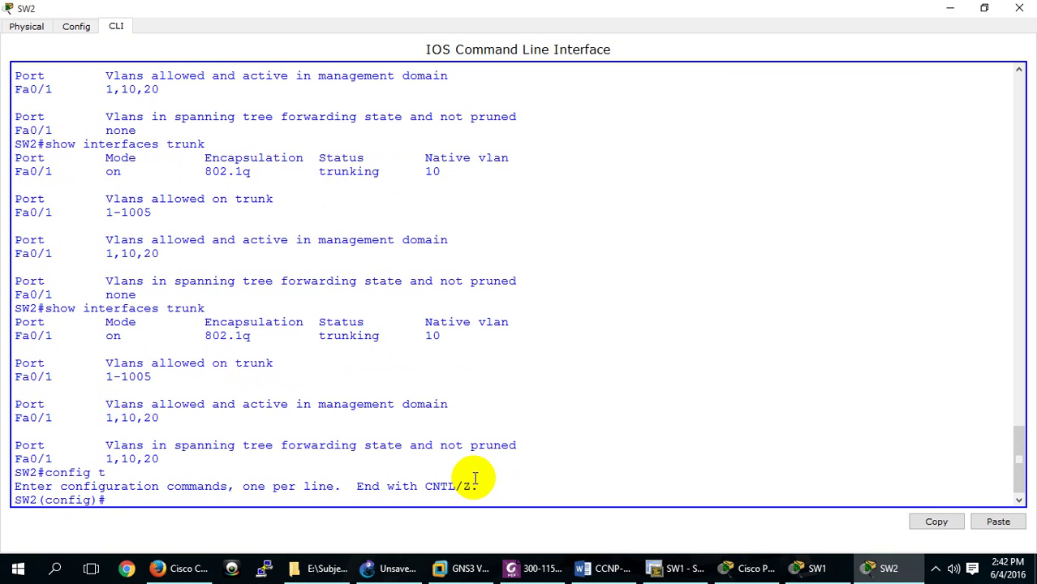
text(in)
key(Tab)
text(f)
key(Tab)
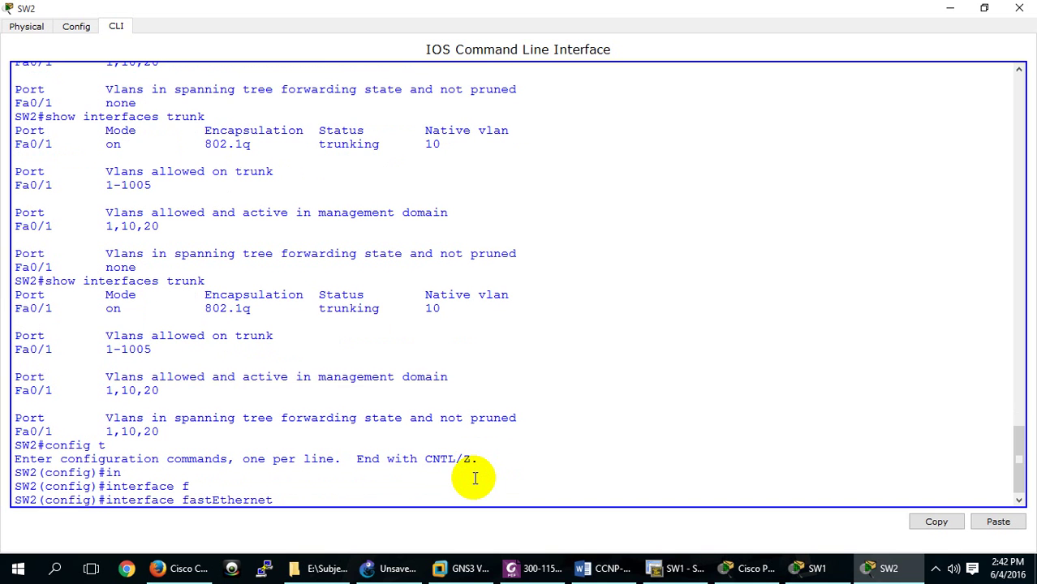
text(0/1)
key(Return)
Remove VLAN 10 with 'switchport trunk allowed vlan remove 10'
text(sw)
key(Tab)
text(tr)
key(Tab)
text(a)
key(Tab)
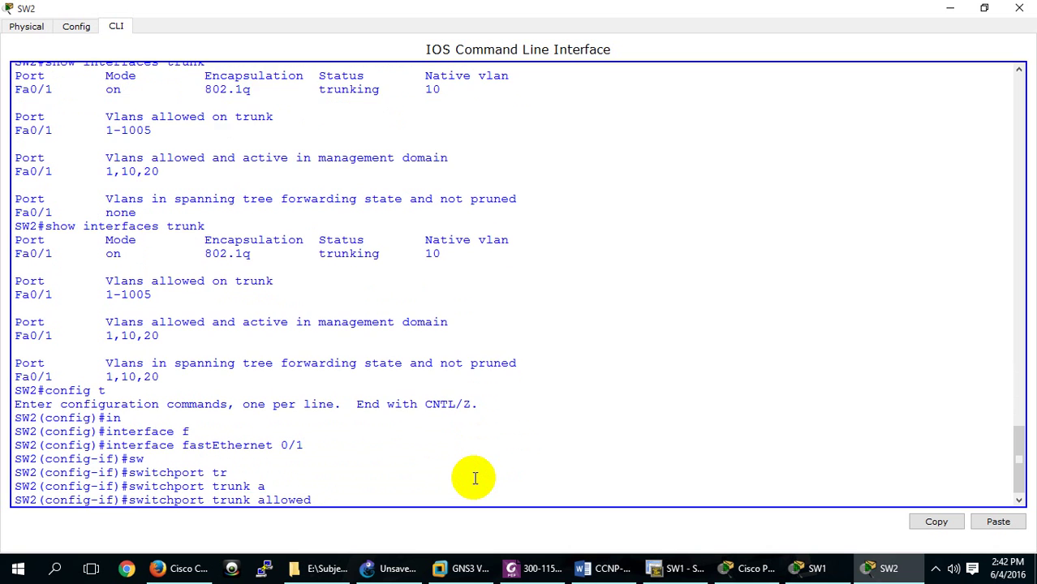
text(?)
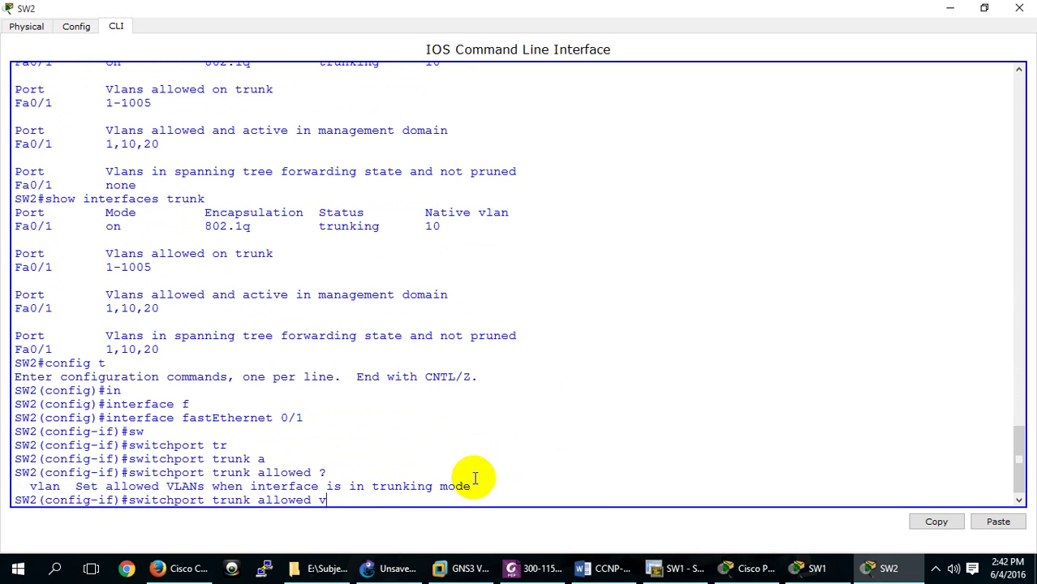
text(v)
key(Tab)
text(?)
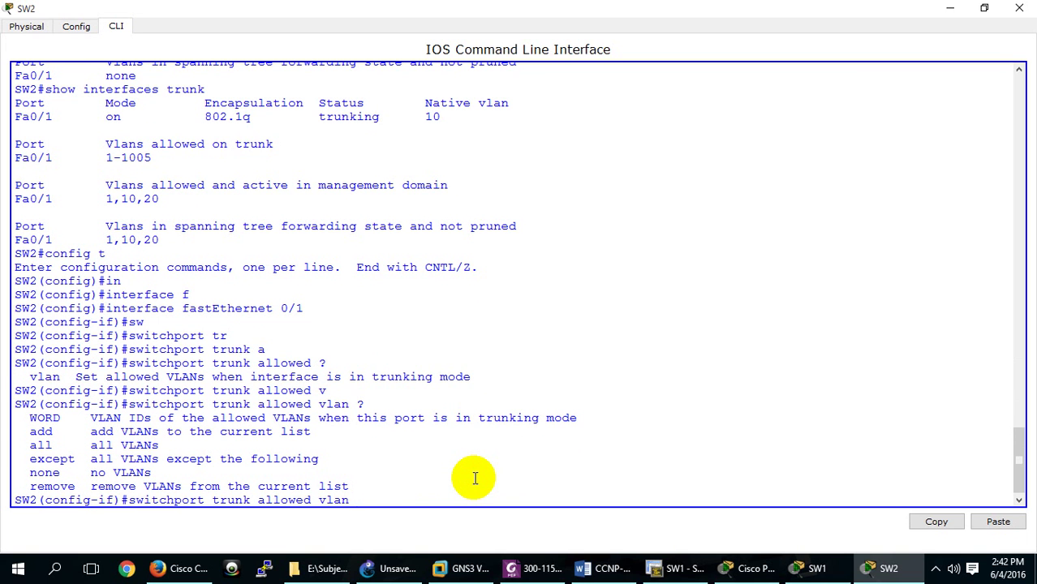
text(r)
key(Tab)
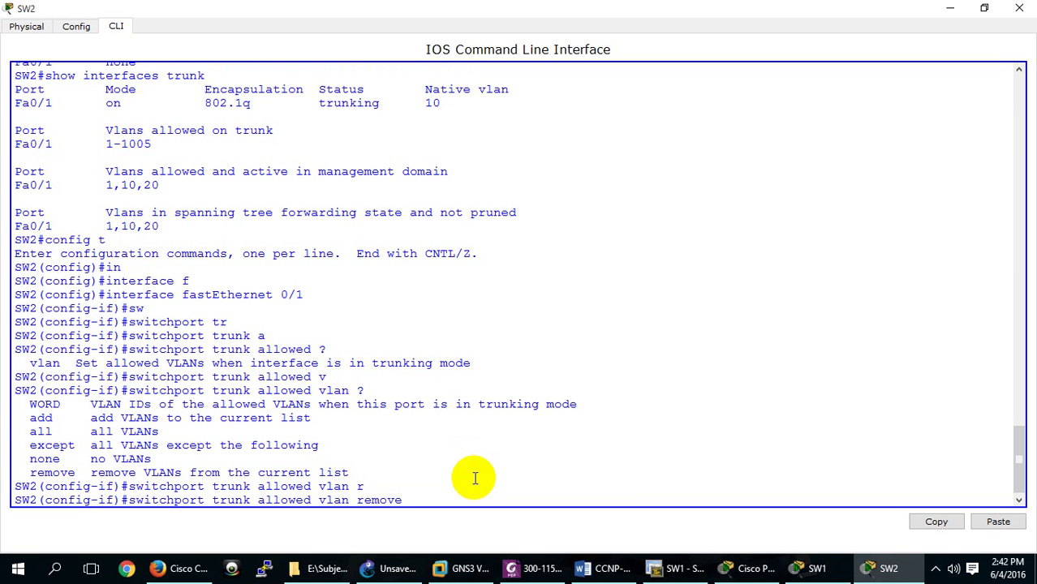
text(10)
key(Return)
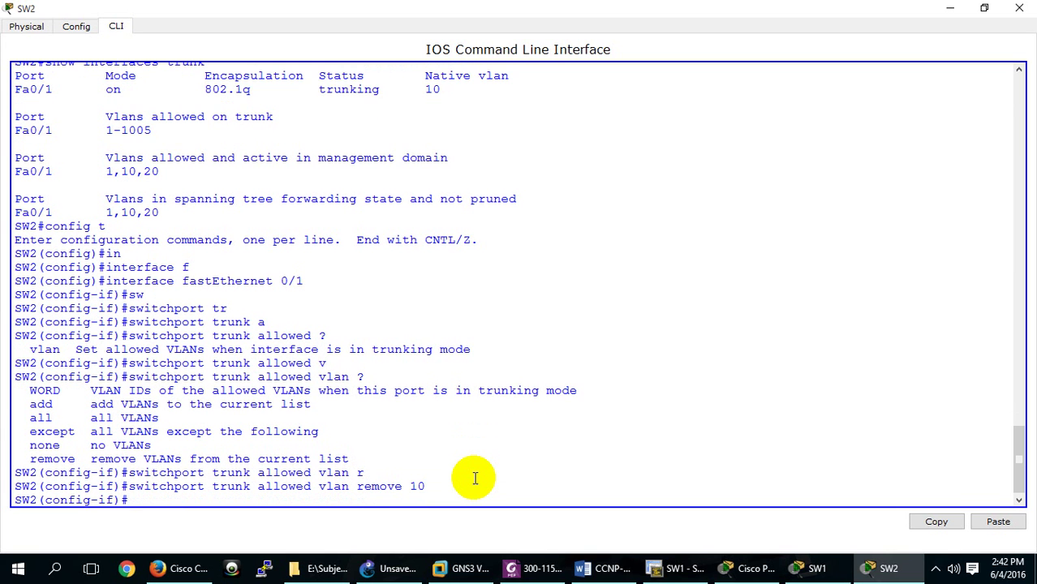
Exit configuration and confirm with show interfaces trunk that 1-9,11-1005 are allowed
key(ctrl+z)
text(show interfaces trunk)
key(Return)
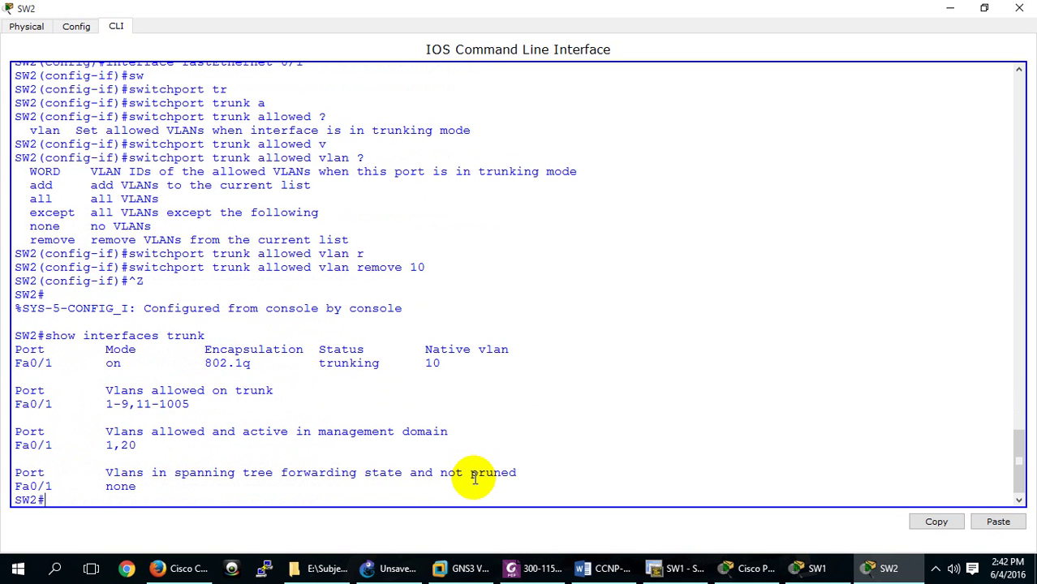
Rerun show interfaces trunk twice to recheck SW2's allowed VLANs
key(Up)
key(Return)
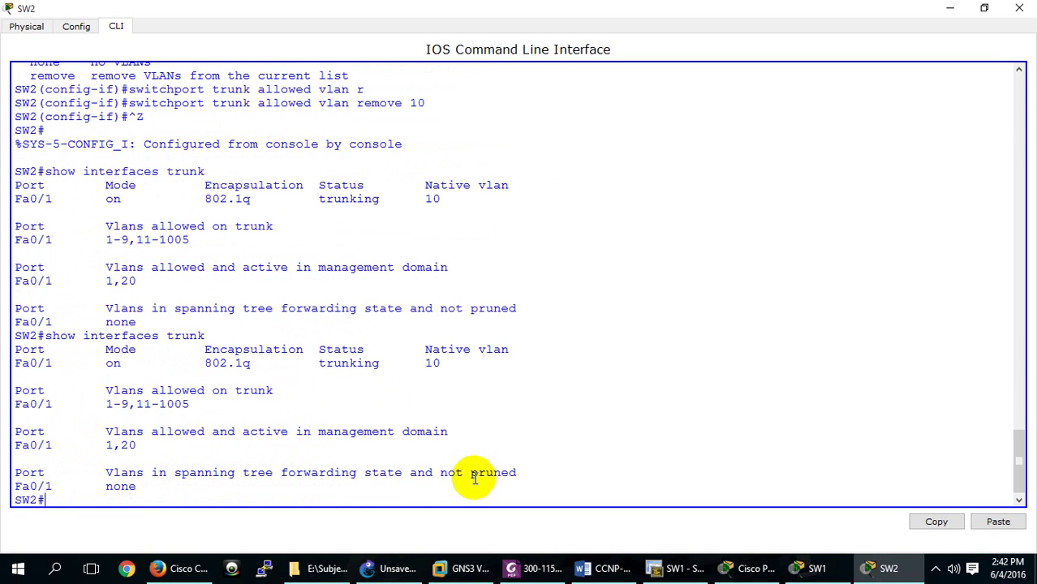
key(Up)
key(Return)
Enter global configuration and interface FastEthernet 0/1 on SW2
text(config t)
key(Return)
text(in)
key(Tab)
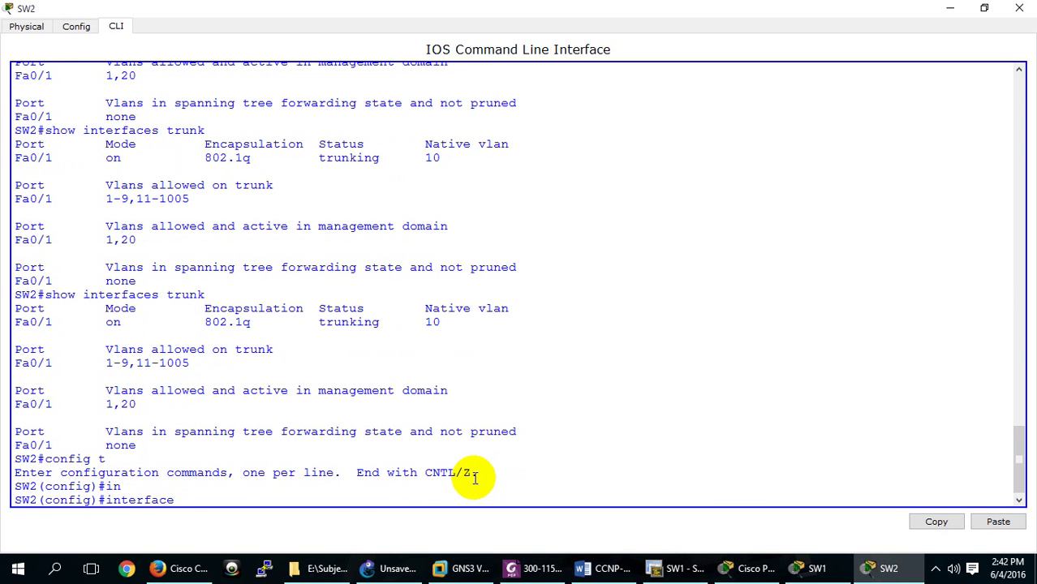
text(f)
key(Tab)
text(0/1)
key(Return)
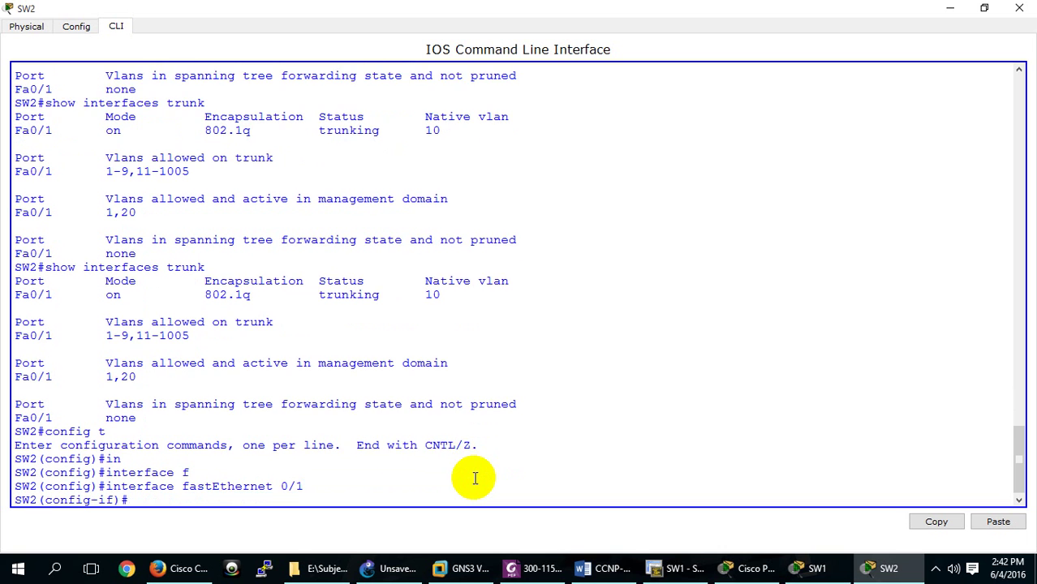
Add VLAN 10 back with 'switchport trunk allowed vlan add 10'
text(sw)
key(Tab)
text(tr)
key(Tab)
text(a)
key(Tab)
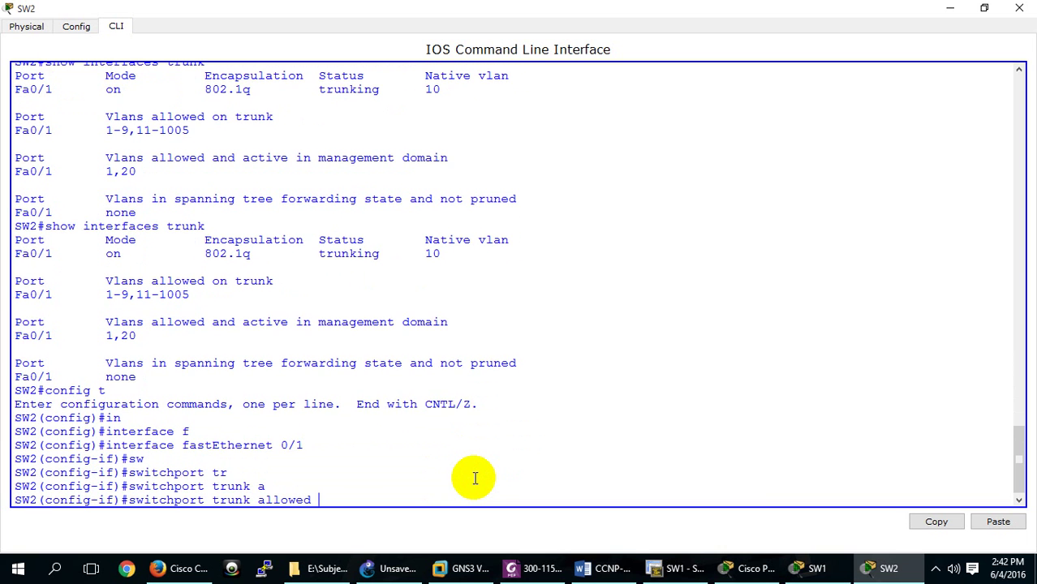
text(?v)
key(Tab)
text(?)
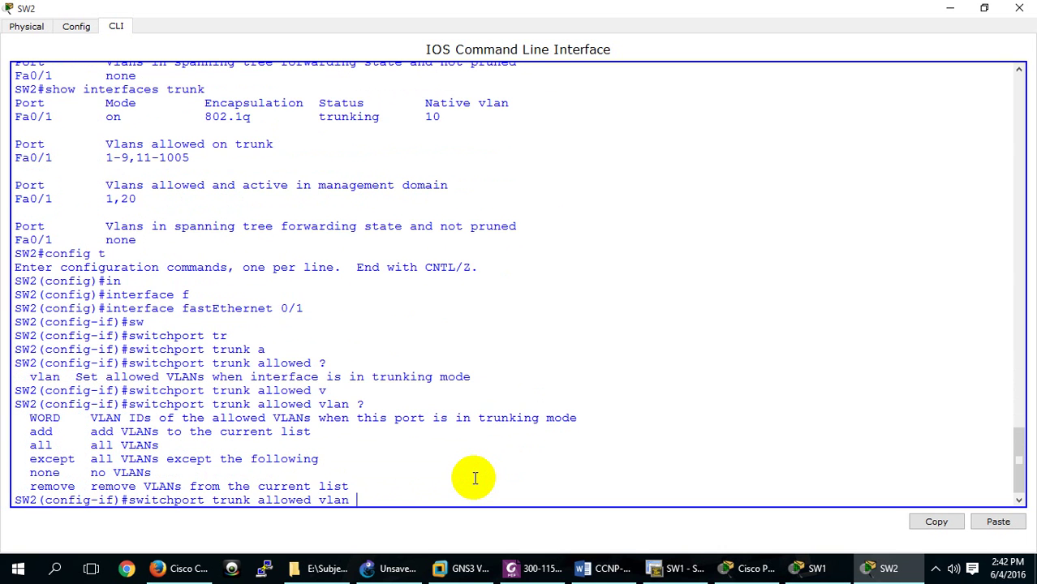
text(ad)
key(Tab)
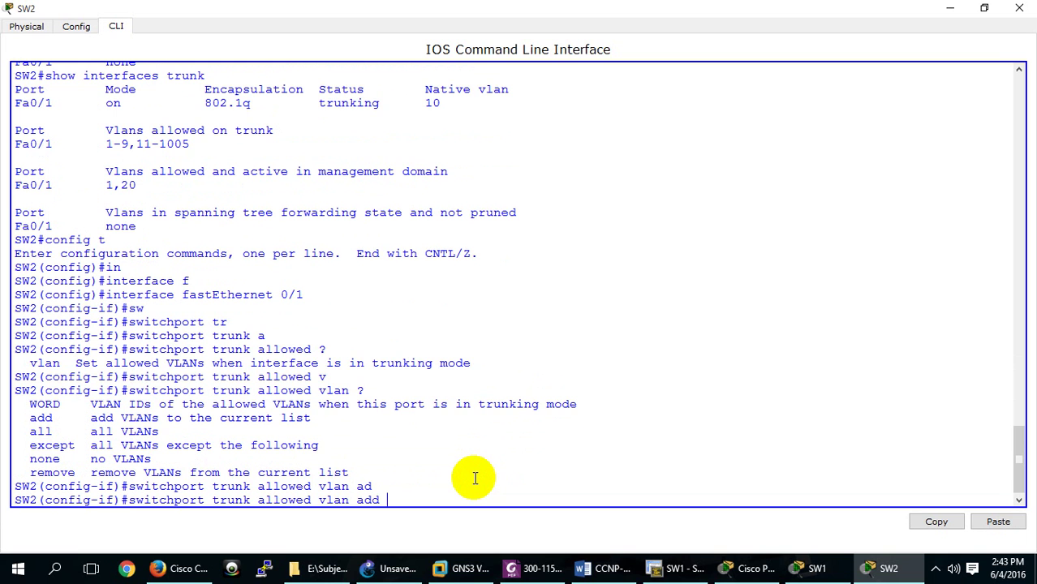
text(10)
key(Return)
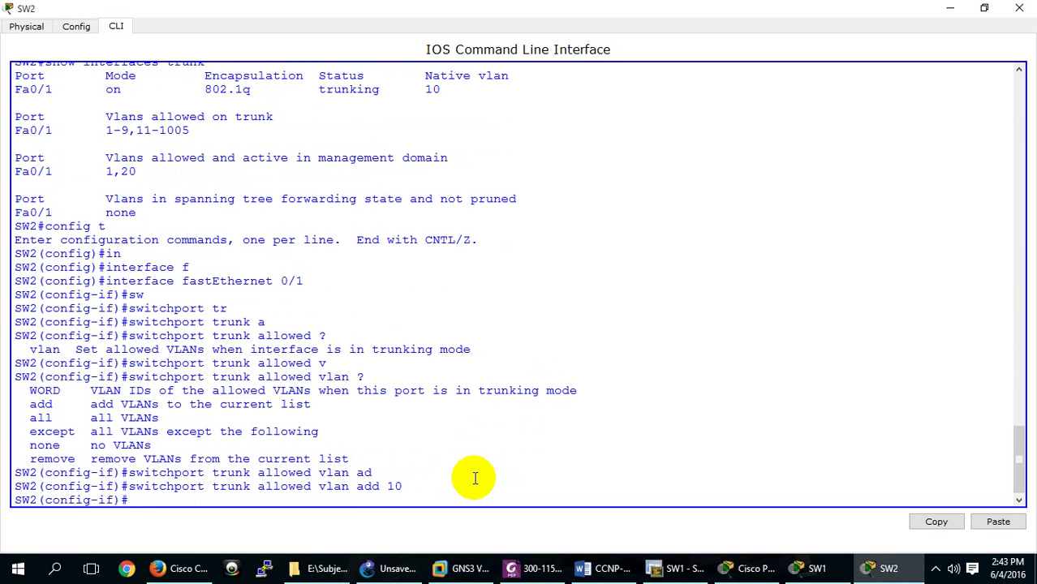
In the SW1 SecureCRT session, enter configuration mode for interface Ethernet 0/0
click(692, 571)
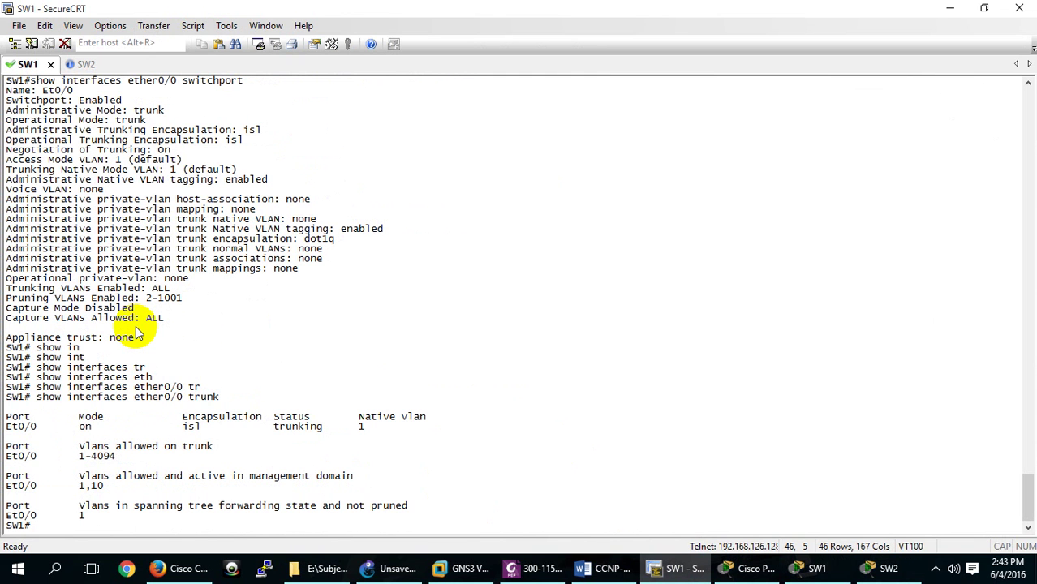
text(confi gt)
key(Return)
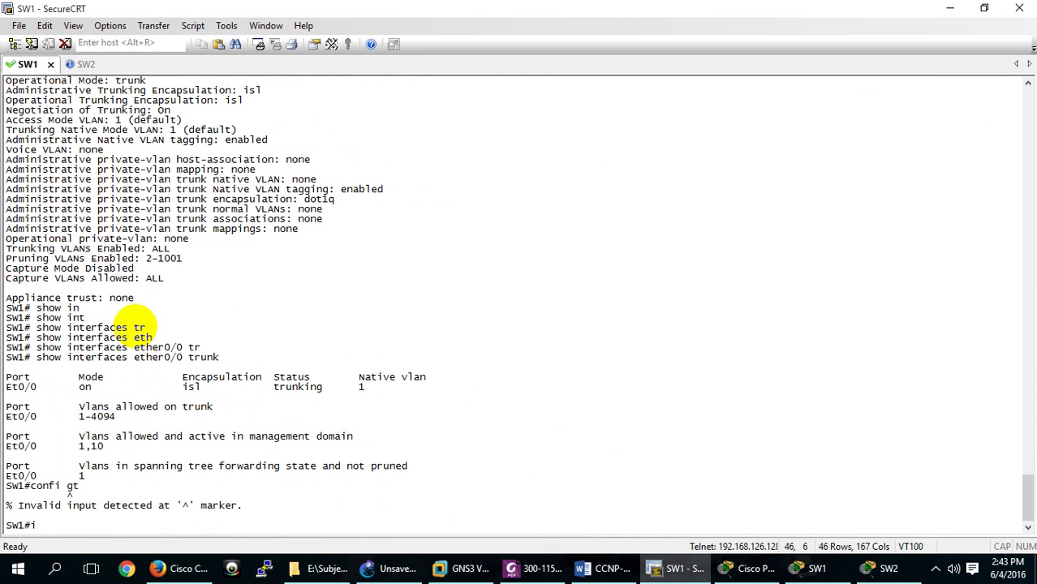
text(config t)
key(Return)
text(in)
key(Tab)
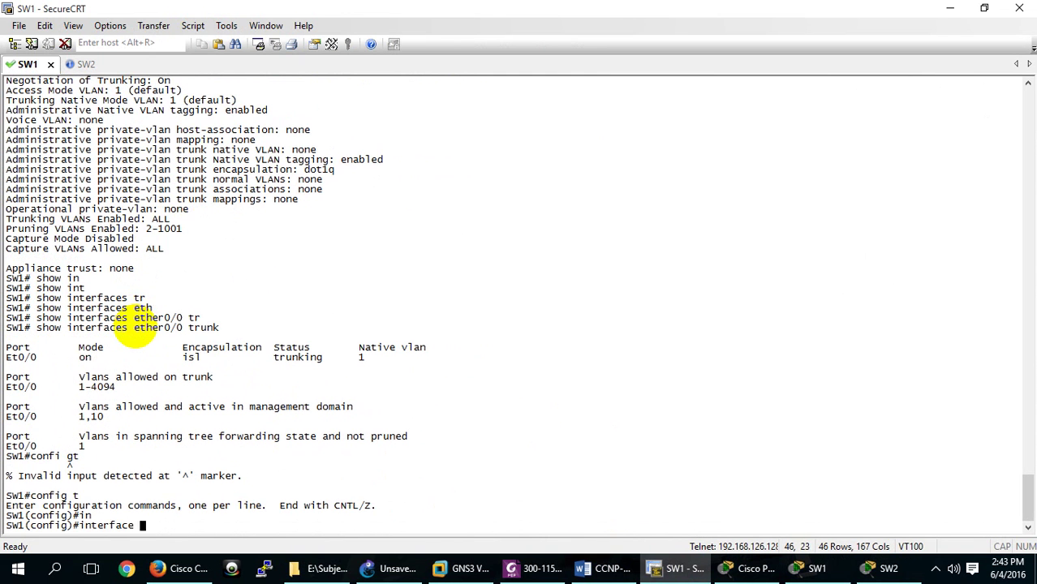
text(eth)
key(Tab)
text(0/0)
key(Return)
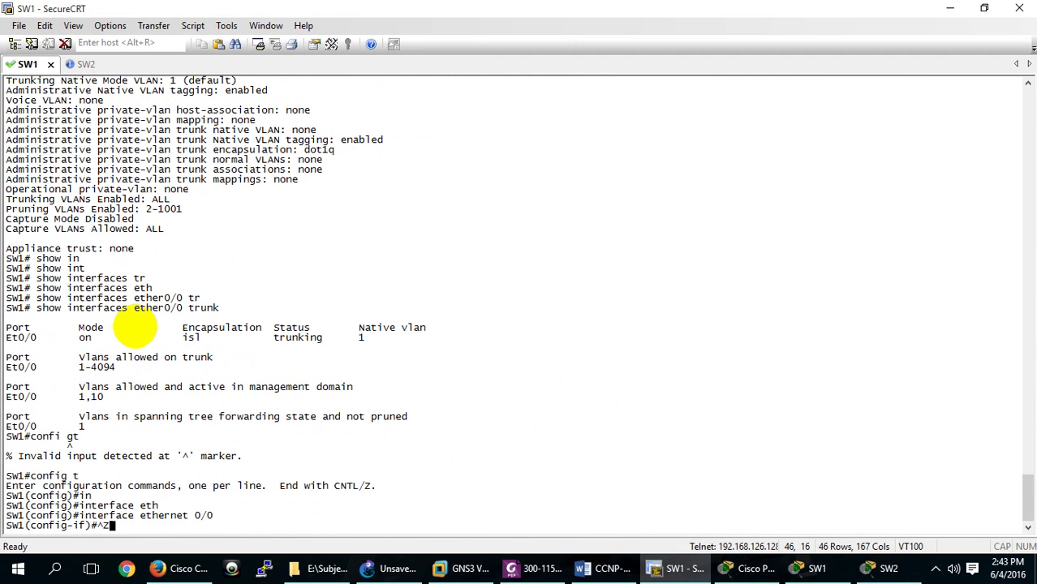
Return to privileged mode and run show interfaces trunk, showing Et0/0 allows 1-4094
key(ctrl+z)
key(Return)
text(show in)
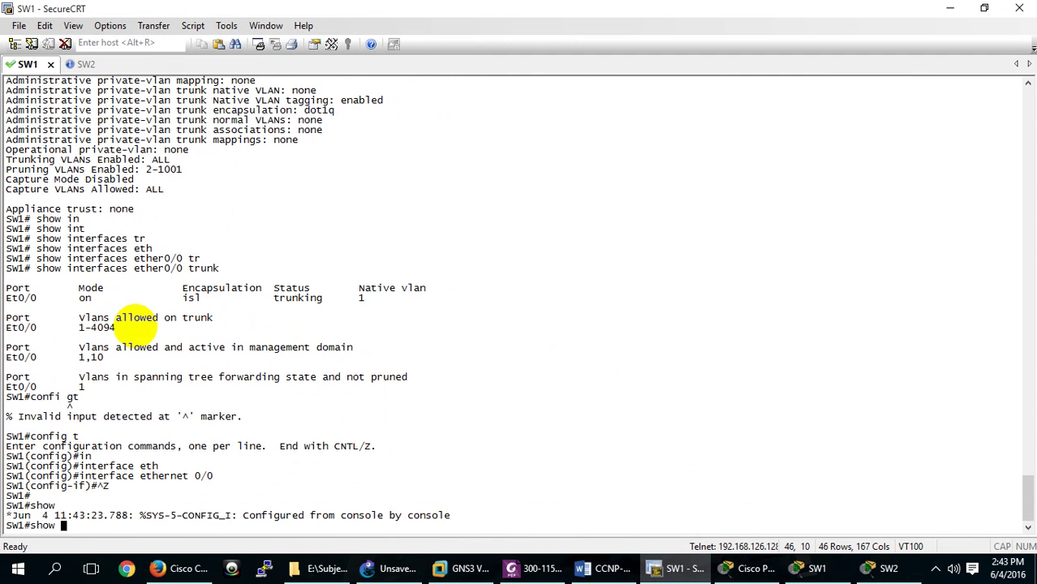
key(Tab)
text(t)
text( tr)
key(Return)
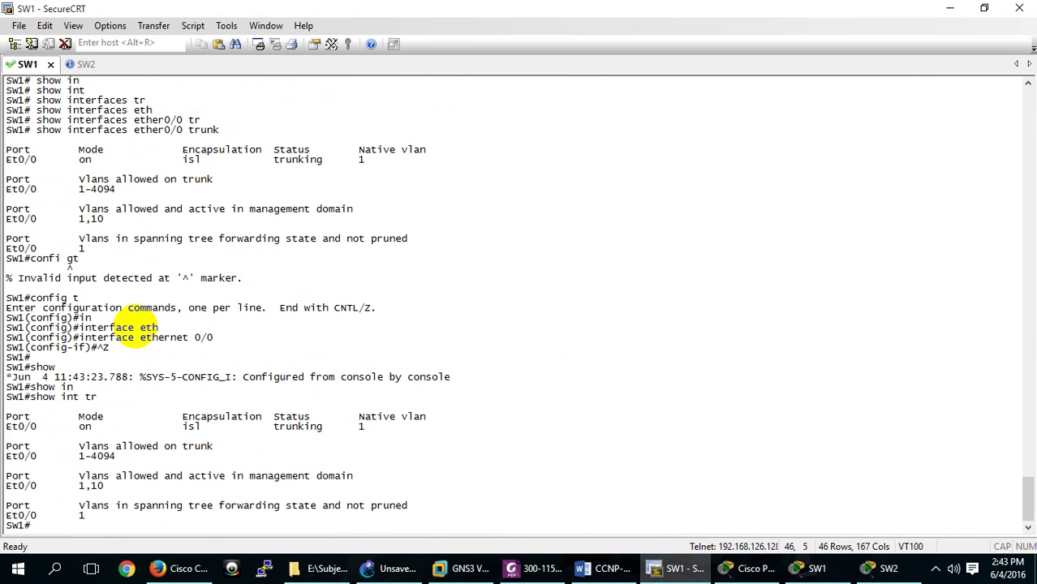
Re-enter global configuration and interface Ethernet 0/0 on SW1
text(config)
key(Return)
text(tin)
key(Return)
key(Return)
text(config t)
key(Return)
text(in)
key(Tab)
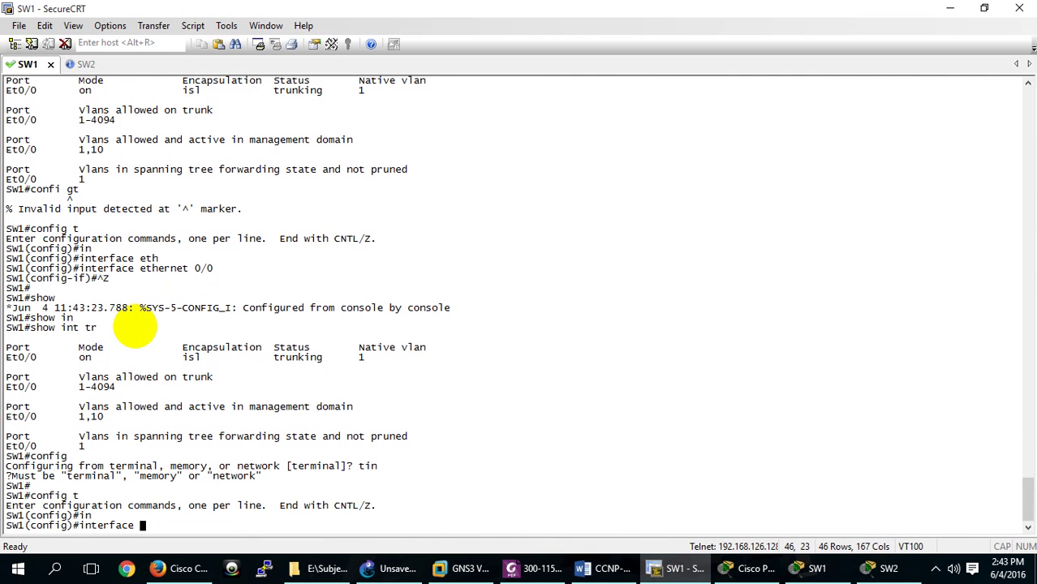
text(eth)
key(Tab)
text(0/0)
key(Return)
List the allowed-VLAN options with 'switchport trunk allowed vlan ?'
text(sw)
key(Tab)
text(tr)
key(Tab)
text(a)
key(Tab)
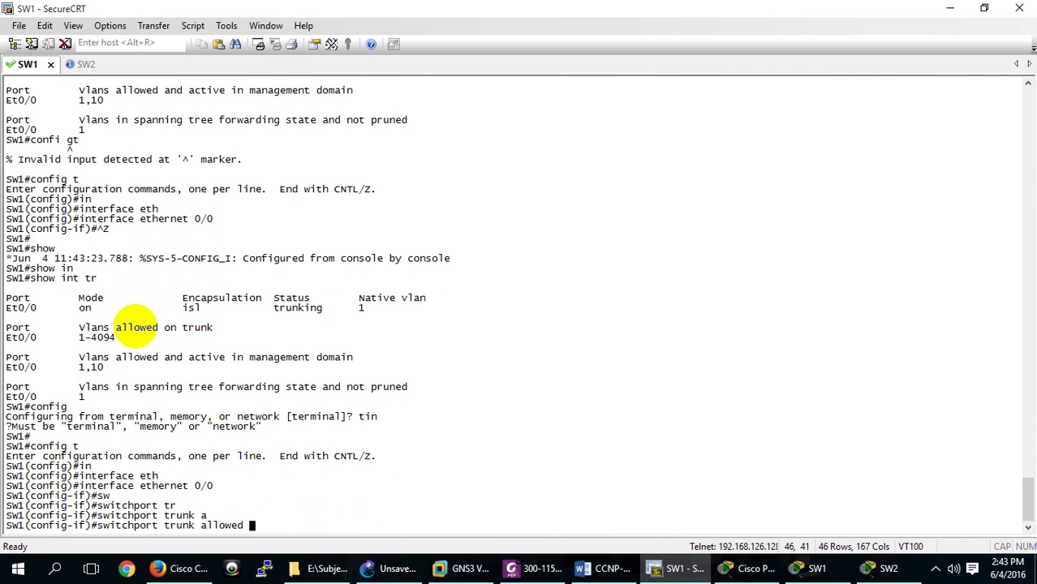
text(?v)
key(Tab)
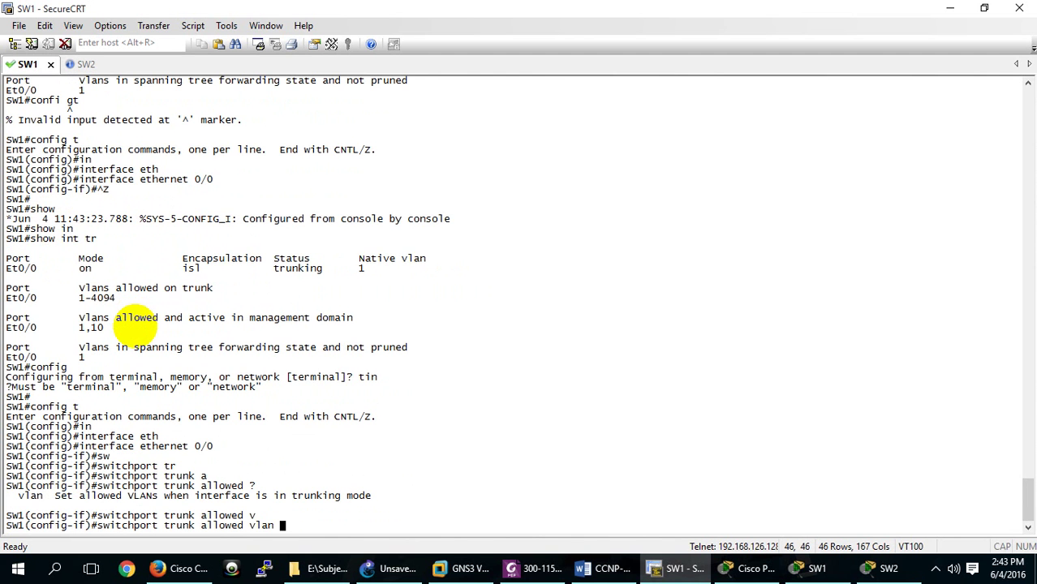
text(?)
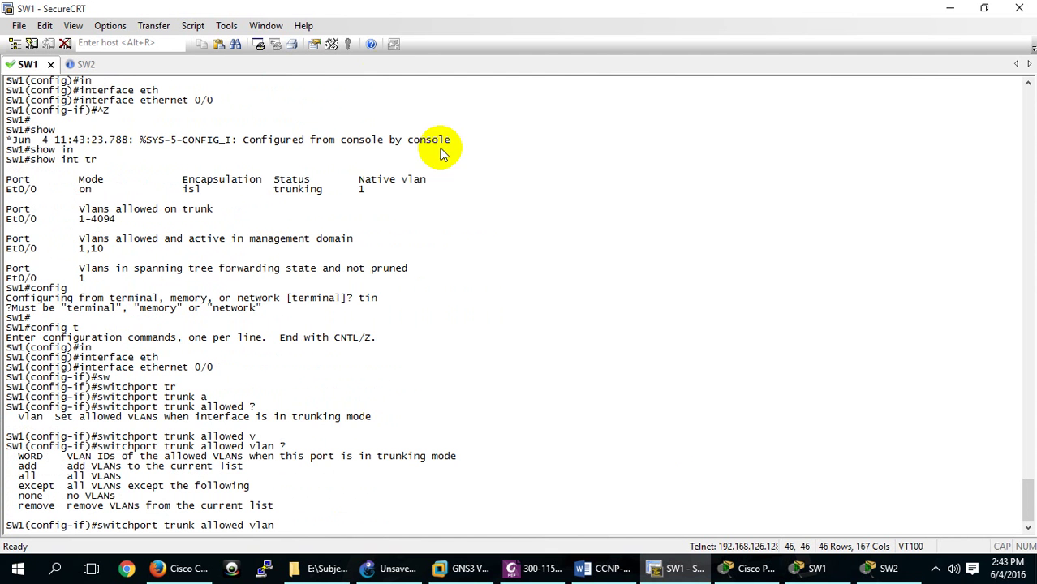
Back in Packet Tracer, drag laptop 192.168.2.2 left and down toward SW2
click(746, 568)
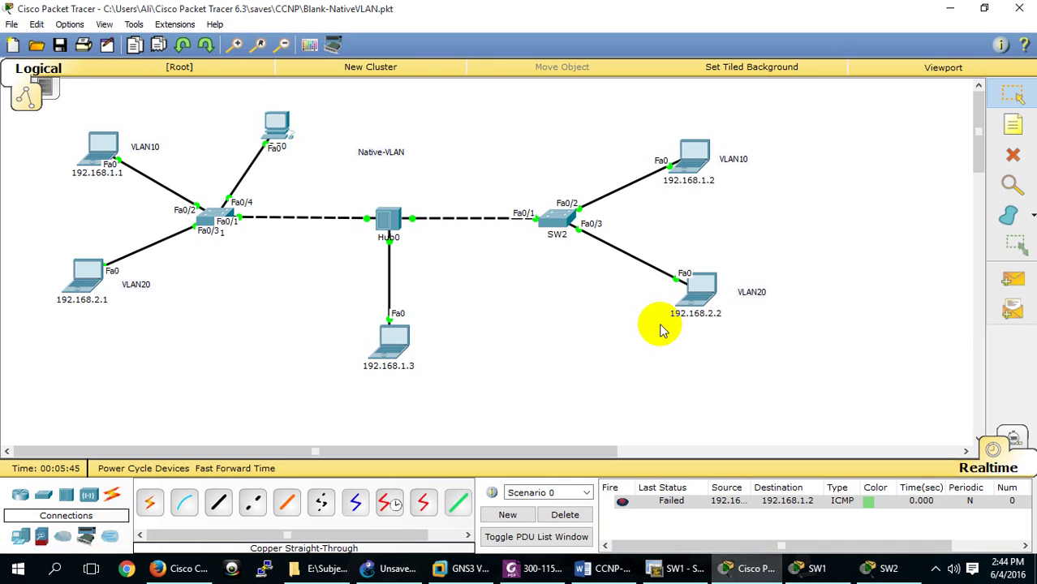
drag(704, 290, 641, 310)
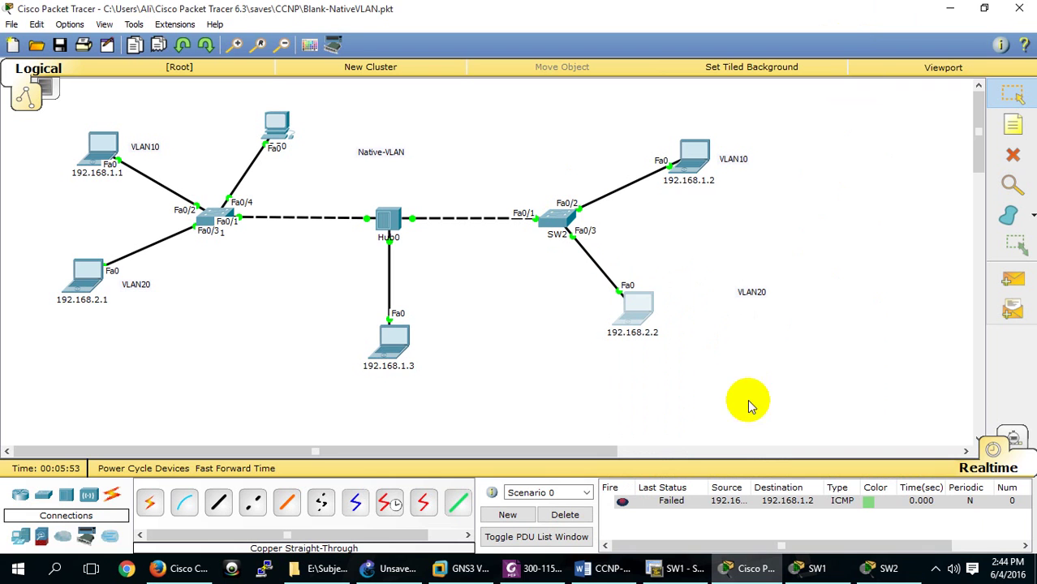
click(935, 568)
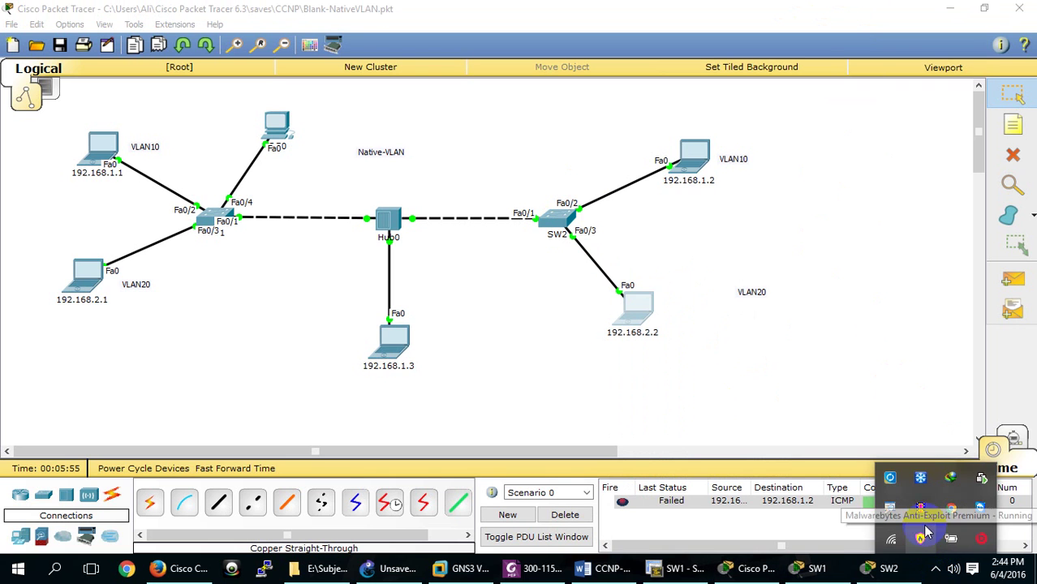